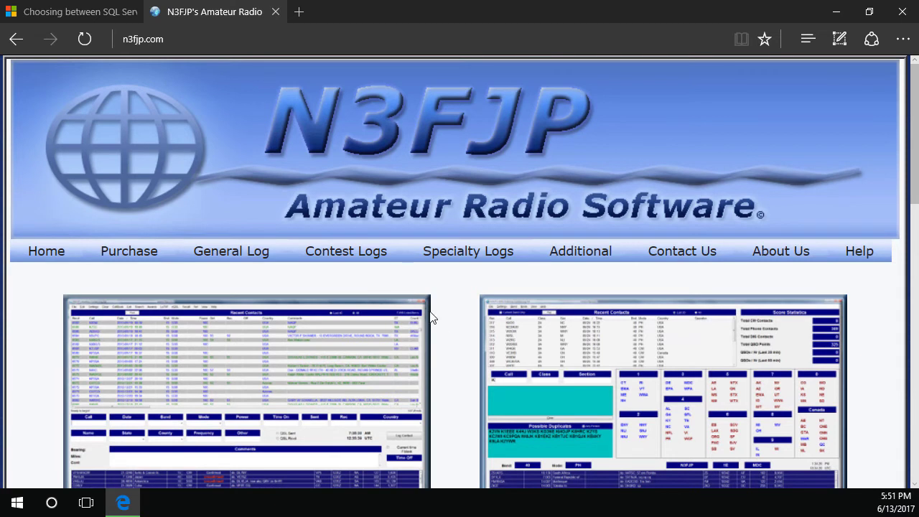
Download the ARRL Field Day Contest Log installer from its n3fjp.com page and save FIELDDAY.exe to the Desktop.
mouse_move(371, 264)
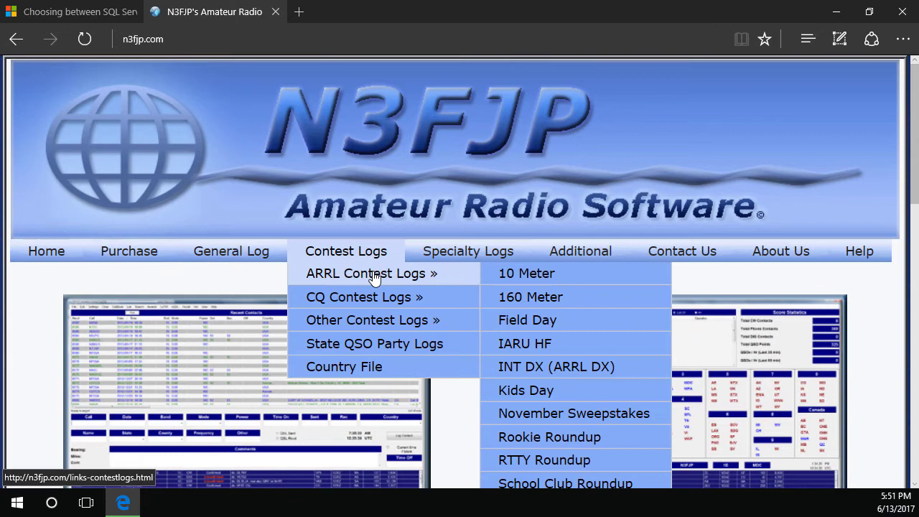
left_click(539, 323)
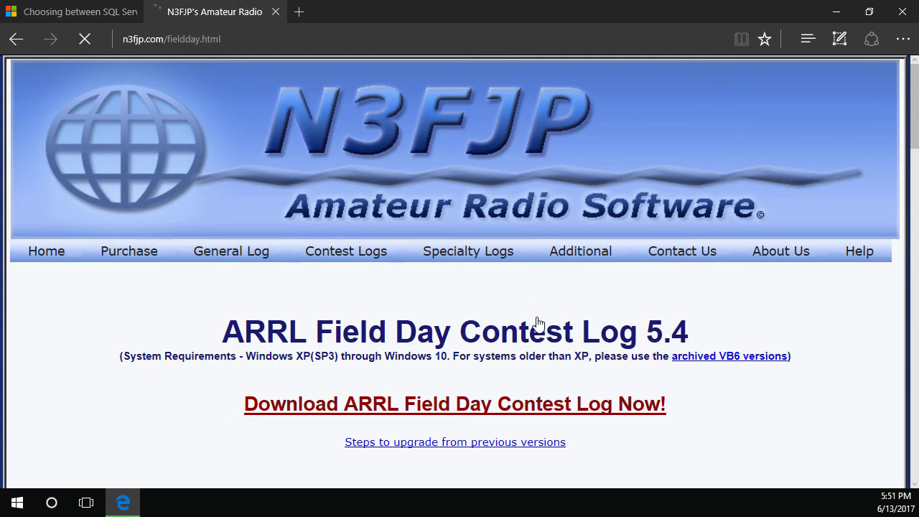
left_click(513, 414)
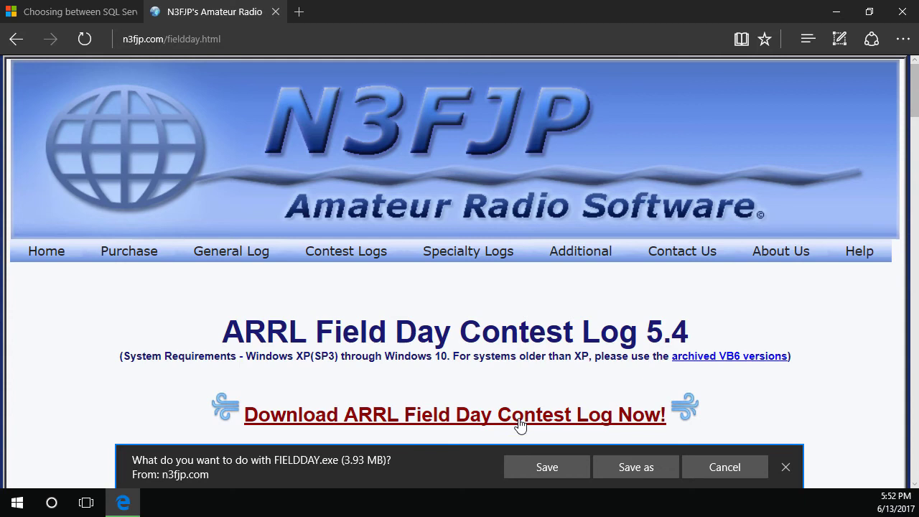
left_click(620, 467)
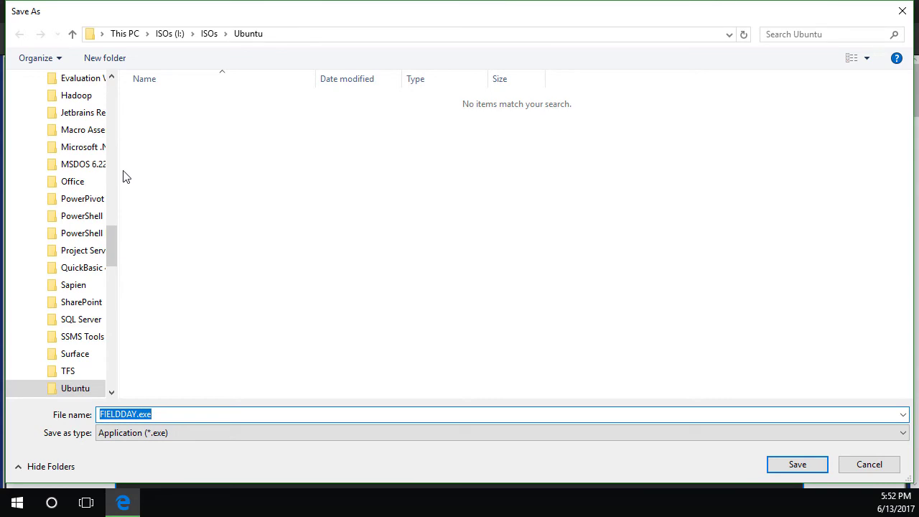
left_click(122, 33)
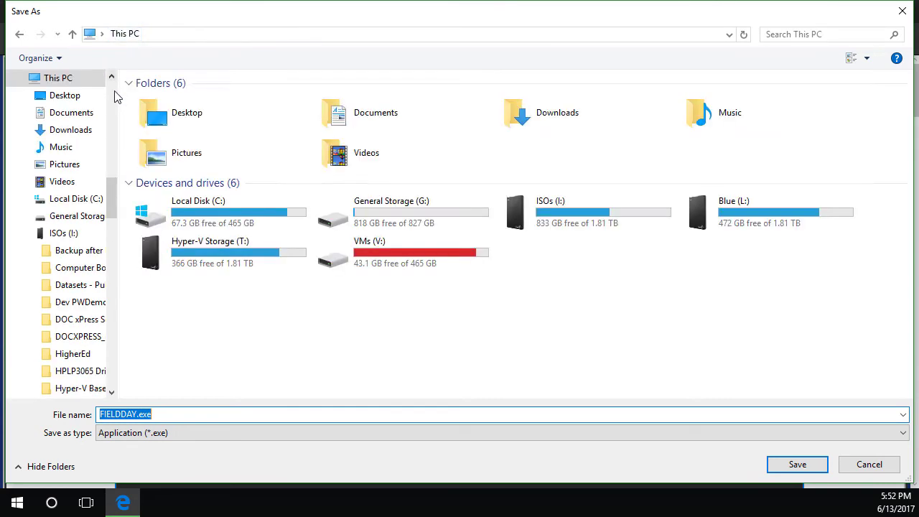
double_click(153, 112)
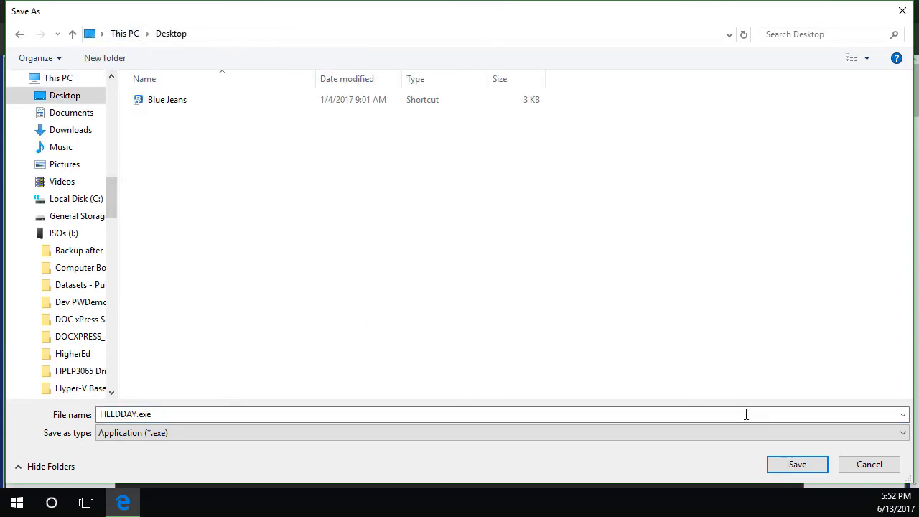
left_click(797, 465)
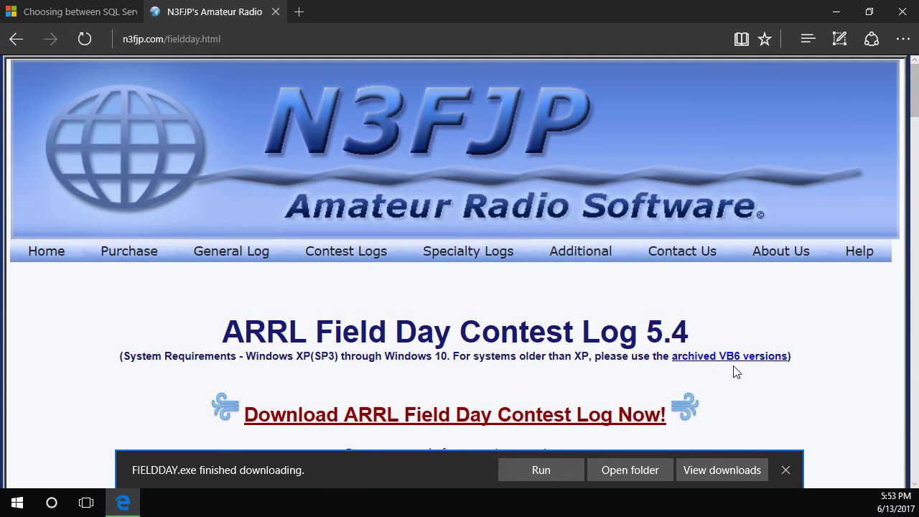
Run FIELDDAY.exe, install ARRL Field Day Contest Log to the default folder, and finish the wizard with the launch option cleared.
left_click(551, 472)
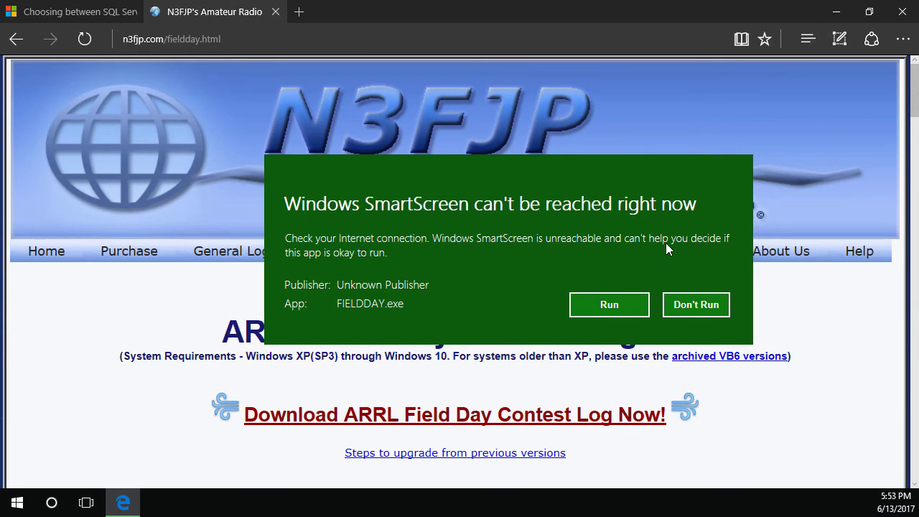
left_click(603, 308)
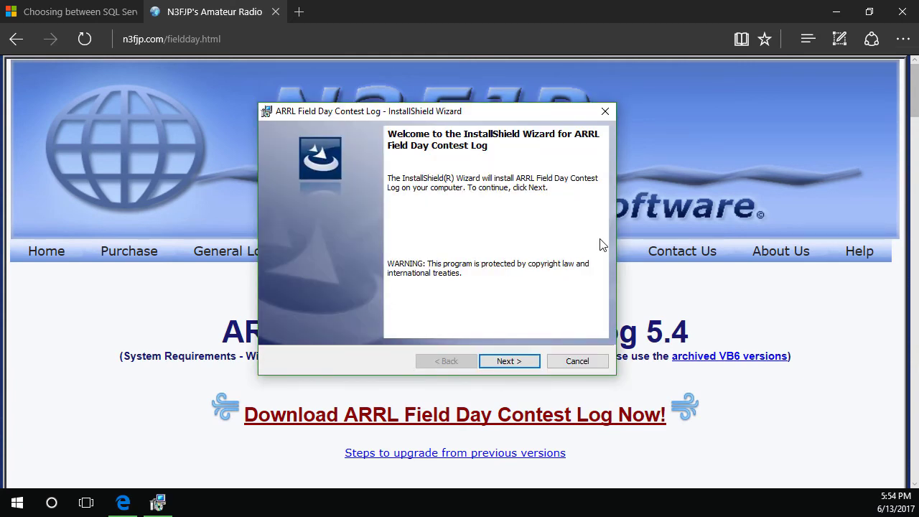
left_click(513, 364)
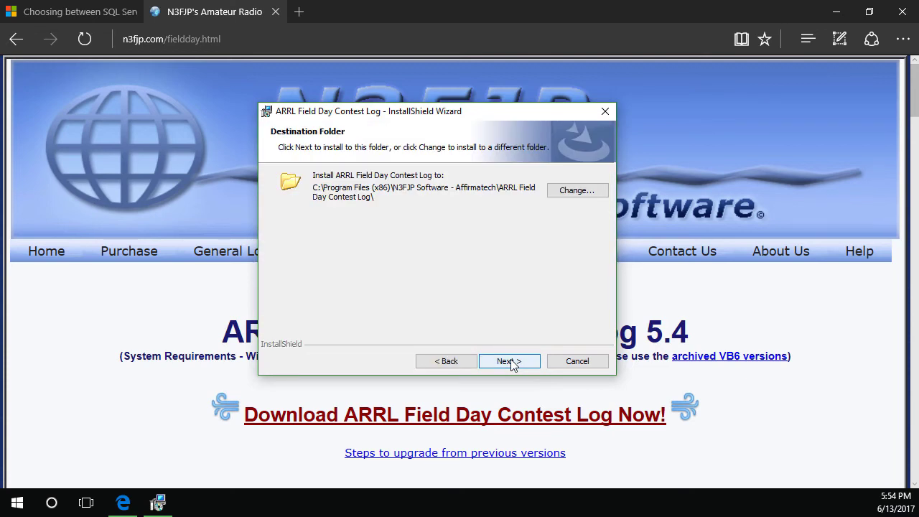
left_click(513, 364)
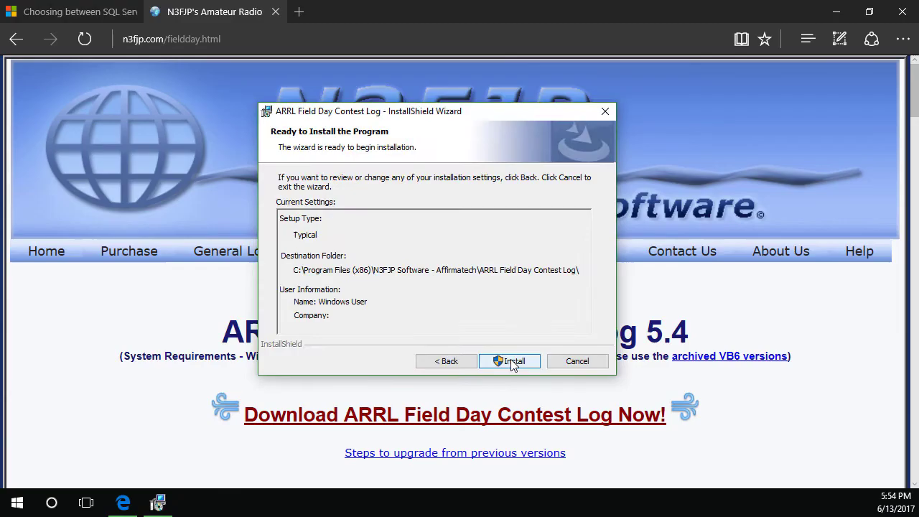
left_click(513, 361)
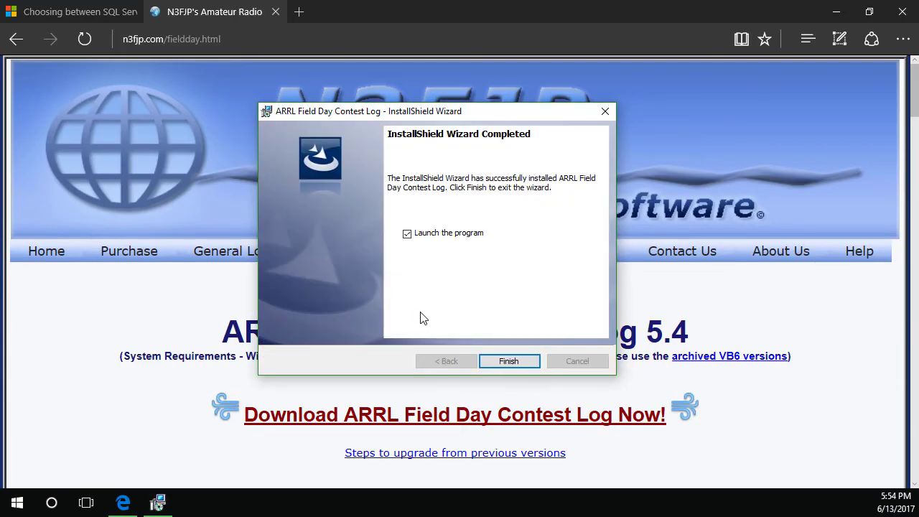
left_click(409, 236)
left_click(508, 361)
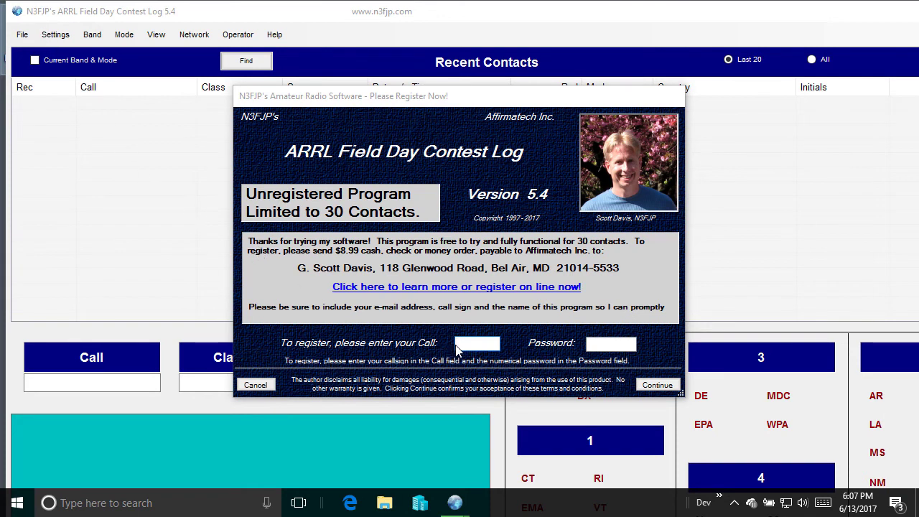
Register the program with the call W4SHL and the registration password.
left_click(463, 343)
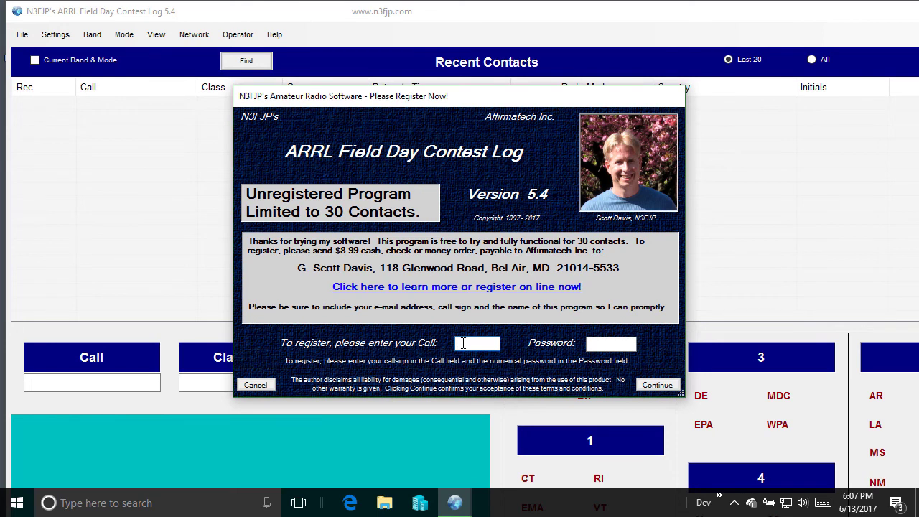
type("W4SHL")
key("Tab")
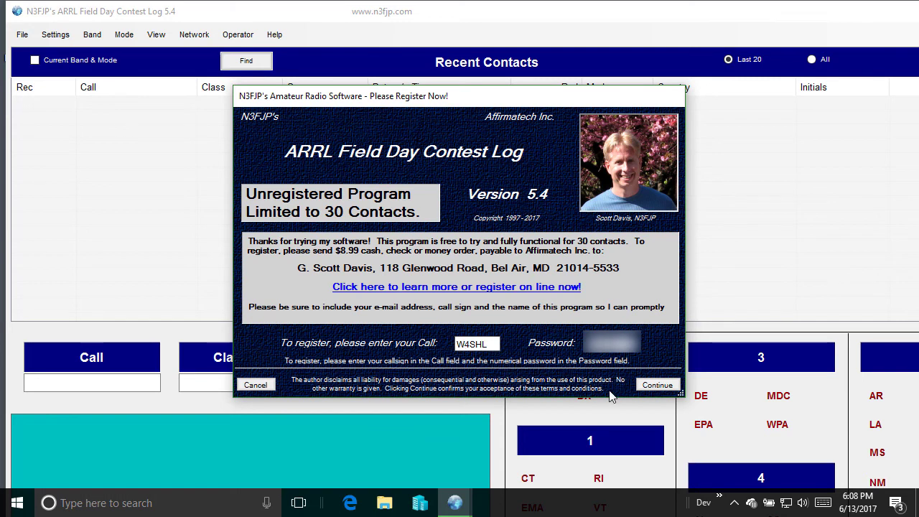
left_click(650, 386)
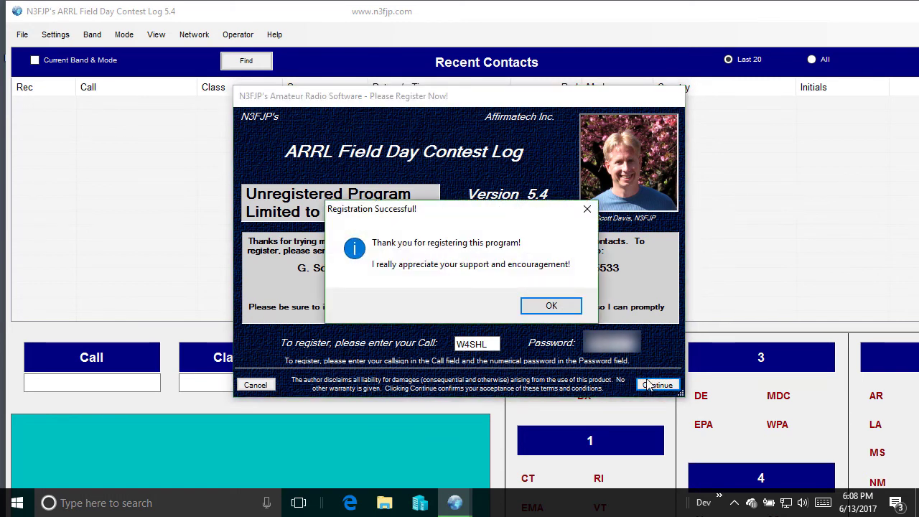
left_click(562, 309)
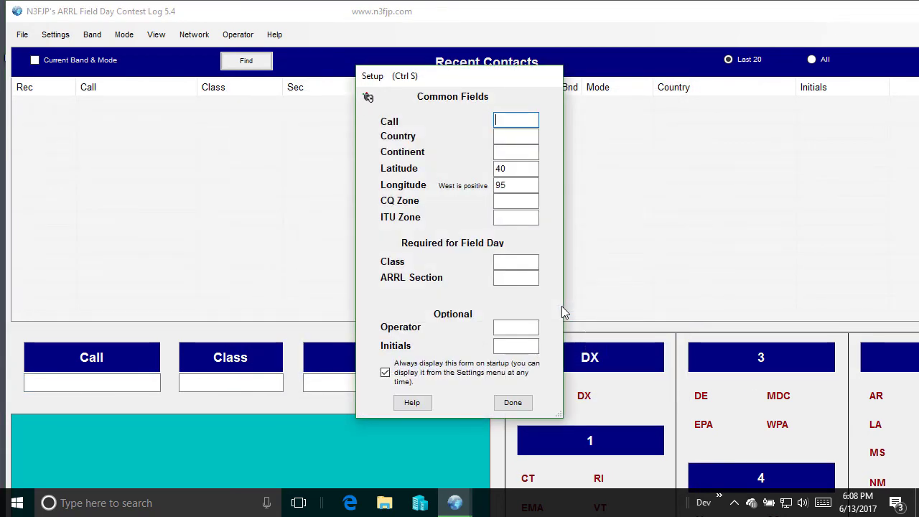
Set the station call to W4SHL in the setup form and accept the estimated country, zone and coordinate values.
type("W4SHL")
key("Tab")
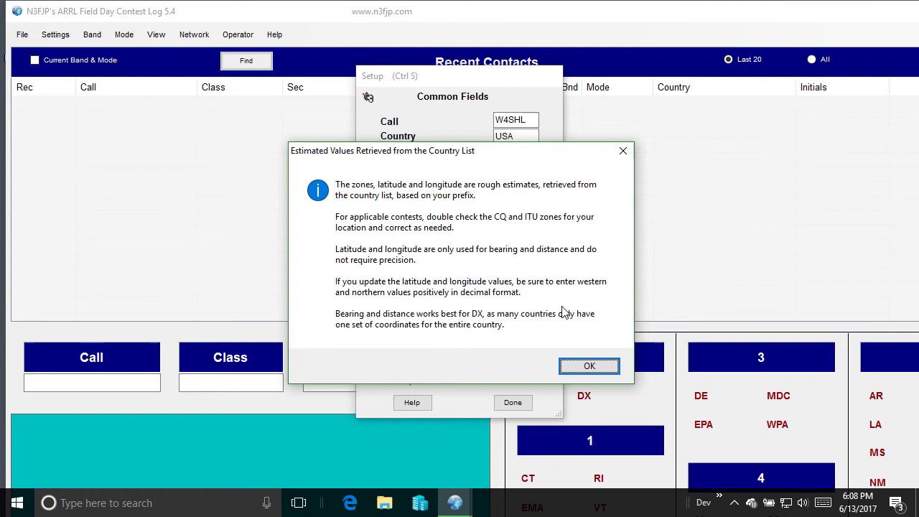
left_click(588, 366)
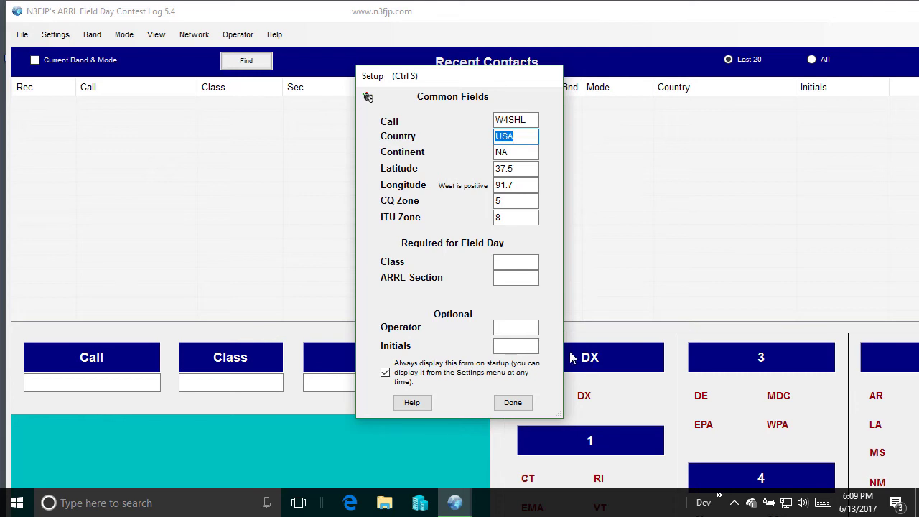
Set the required Field Day class to 4F and the ARRL section to AL.
left_click(518, 263)
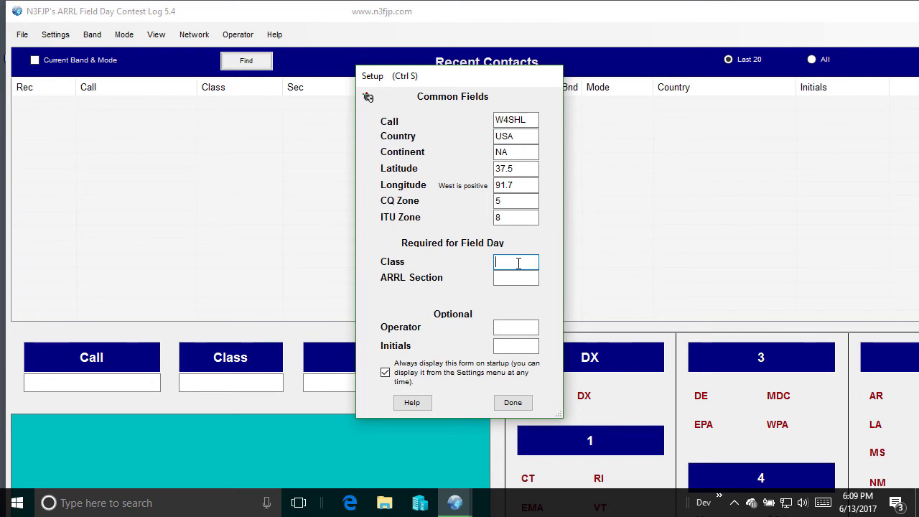
type("4F")
key("Tab")
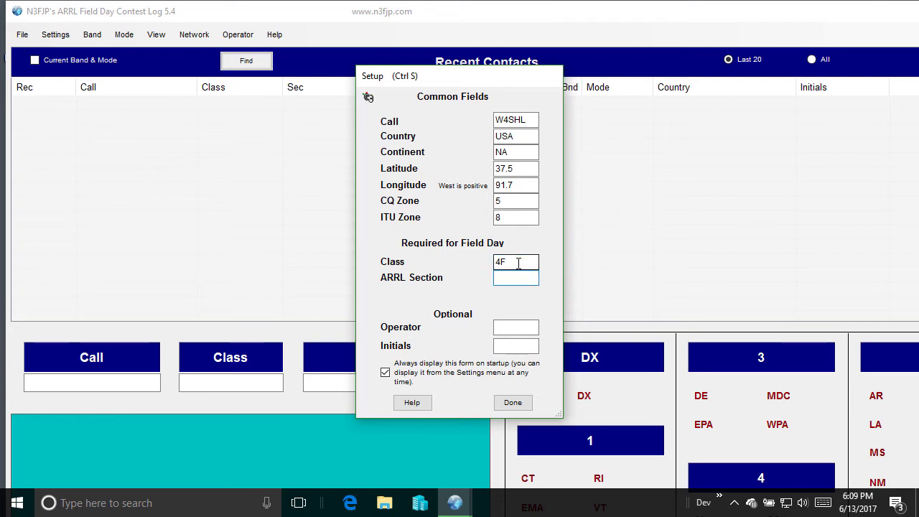
type("AL")
key("Tab")
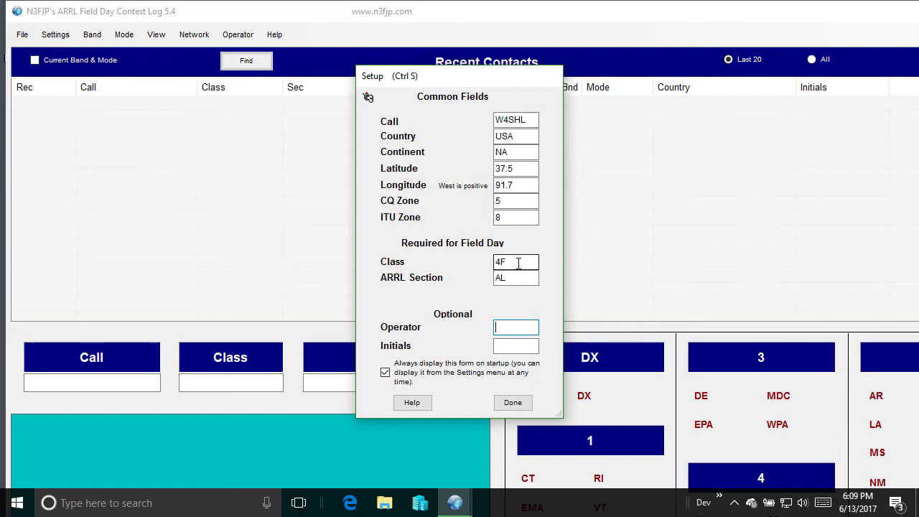
Enter the operator's call sign and initials, and complete the setup with its display on startup turned off.
type("N4IXT")
key("Tab")
type("RCC")
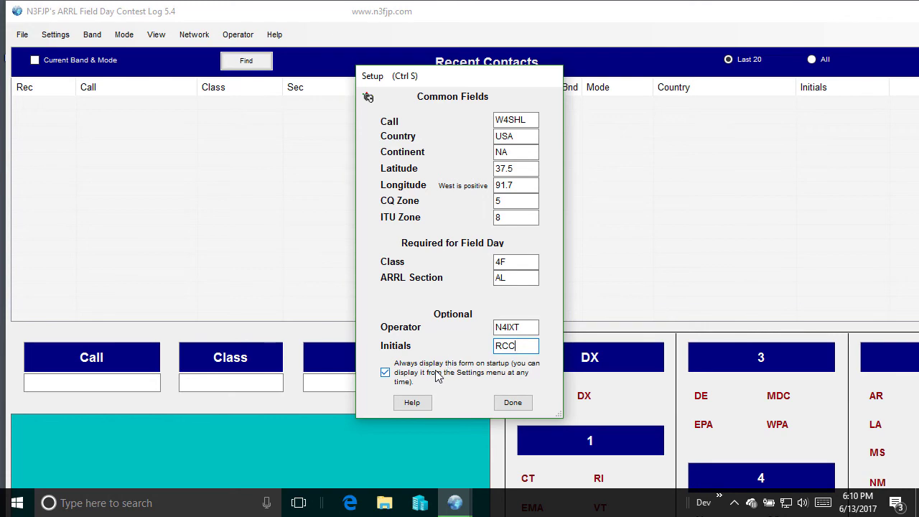
left_click(385, 372)
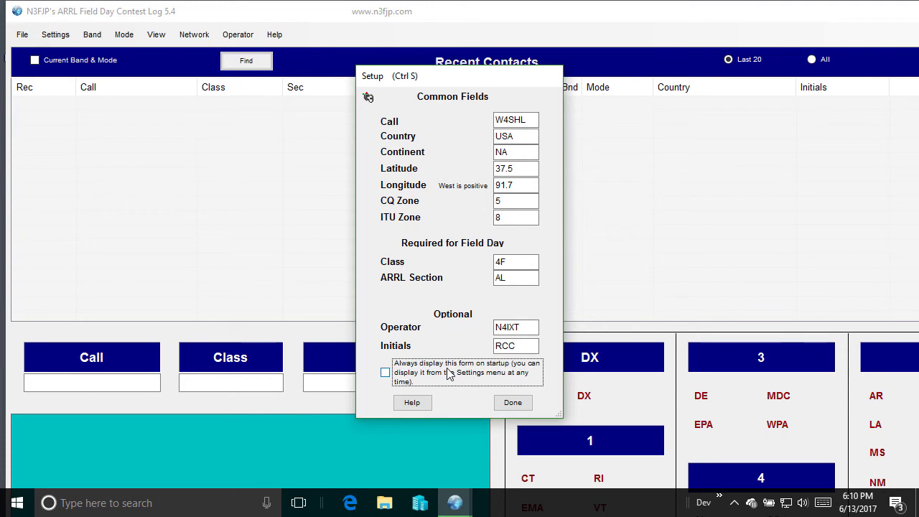
left_click(513, 402)
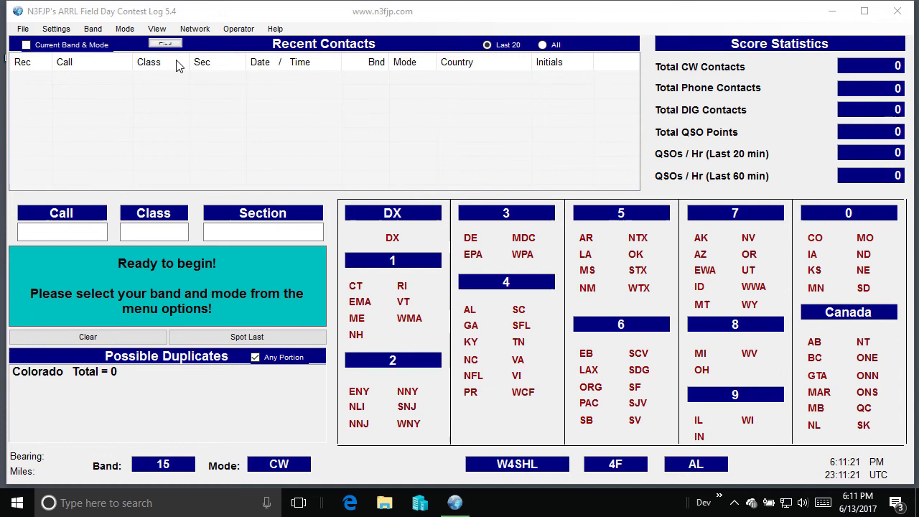
Reopen the station setup form to review its saved values and close it.
left_click(69, 32)
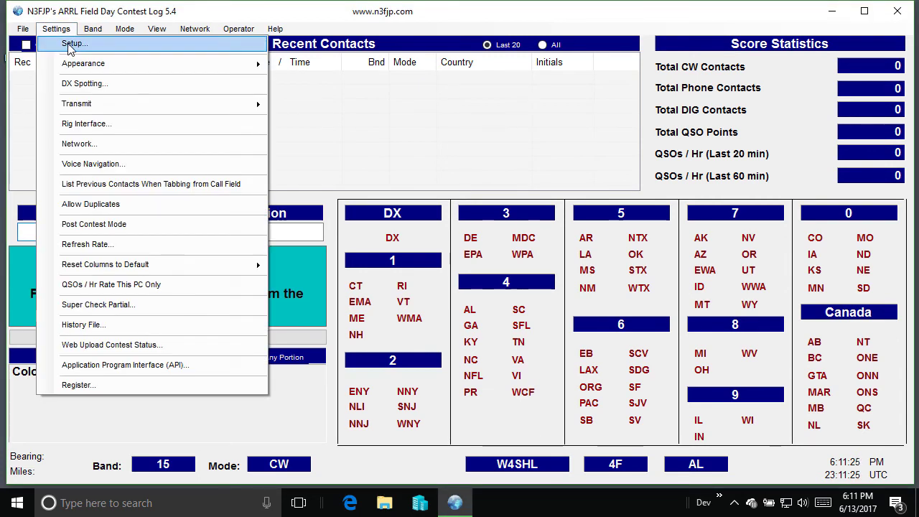
left_click(69, 45)
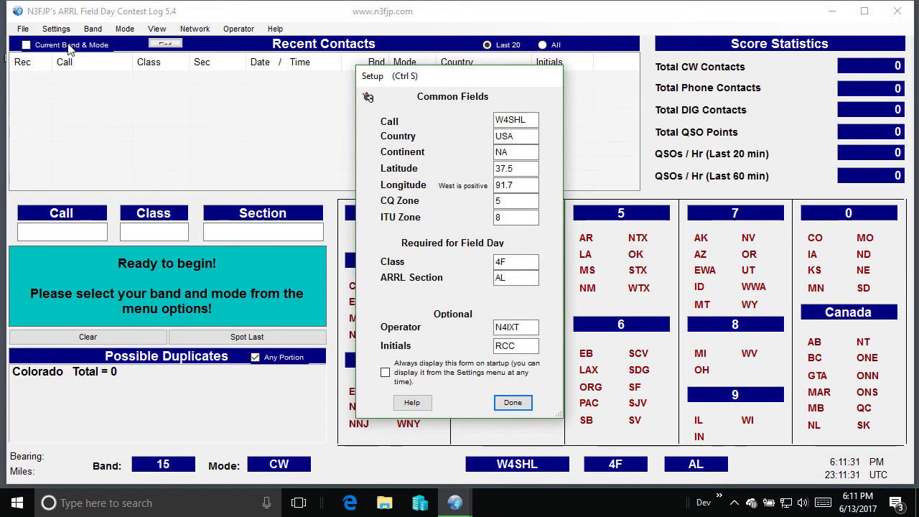
left_click(512, 403)
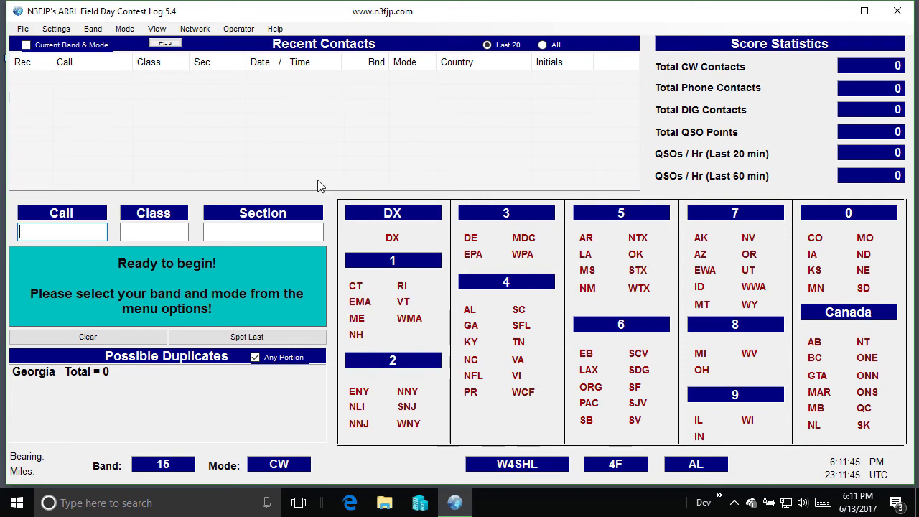
Set the logging band to 40 and the mode to PH.
left_click(89, 31)
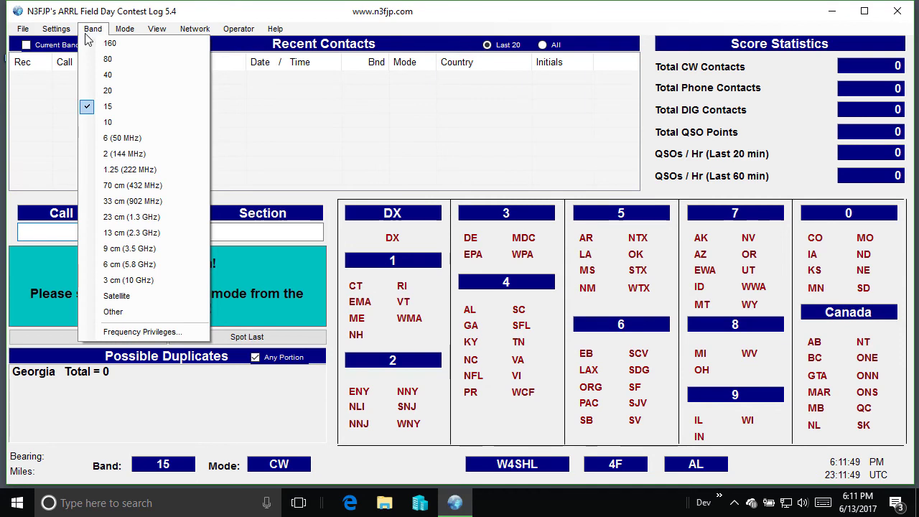
left_click(121, 79)
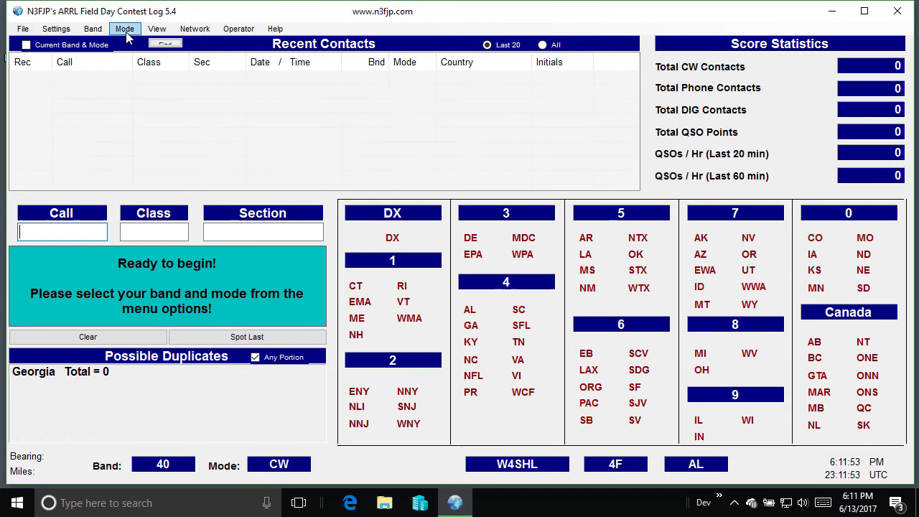
left_click(126, 32)
left_click(145, 58)
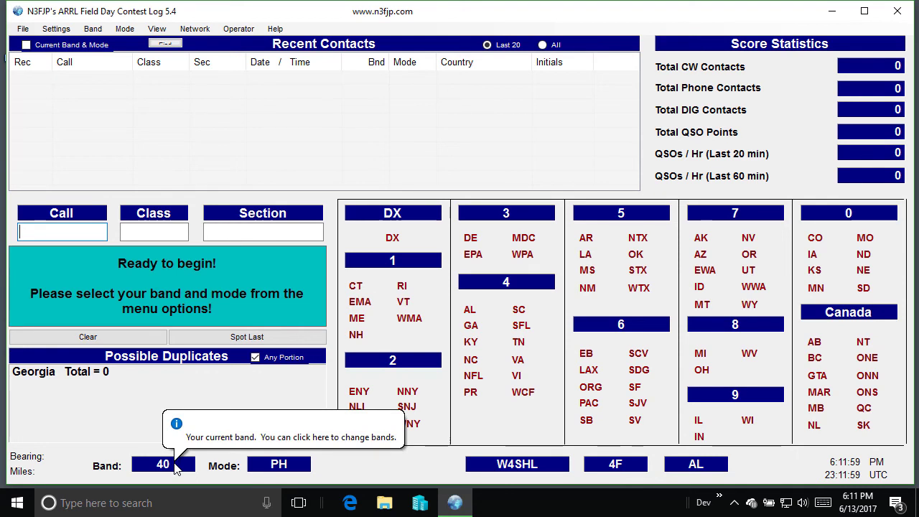
Cycle the current band from the main window's band indicator to 6 and set it back to 40.
left_click(174, 465)
left_click(175, 465)
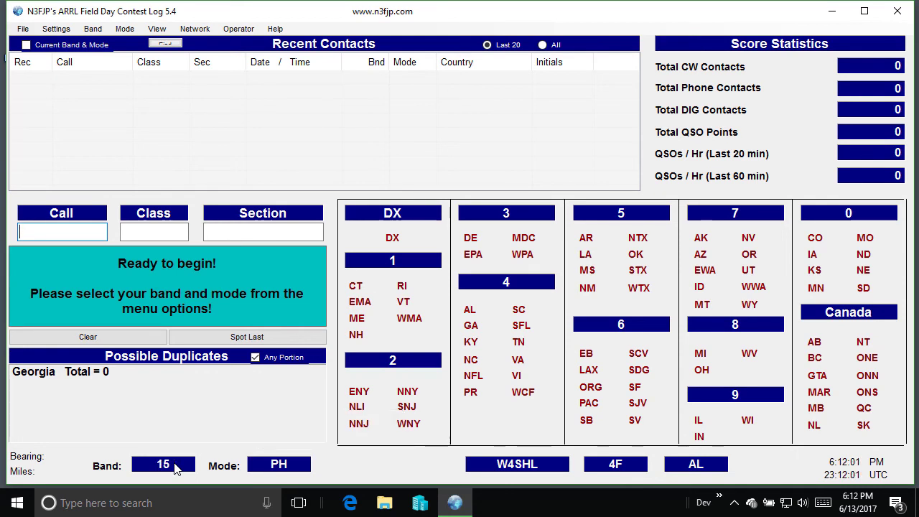
left_click(174, 465)
left_click(174, 465)
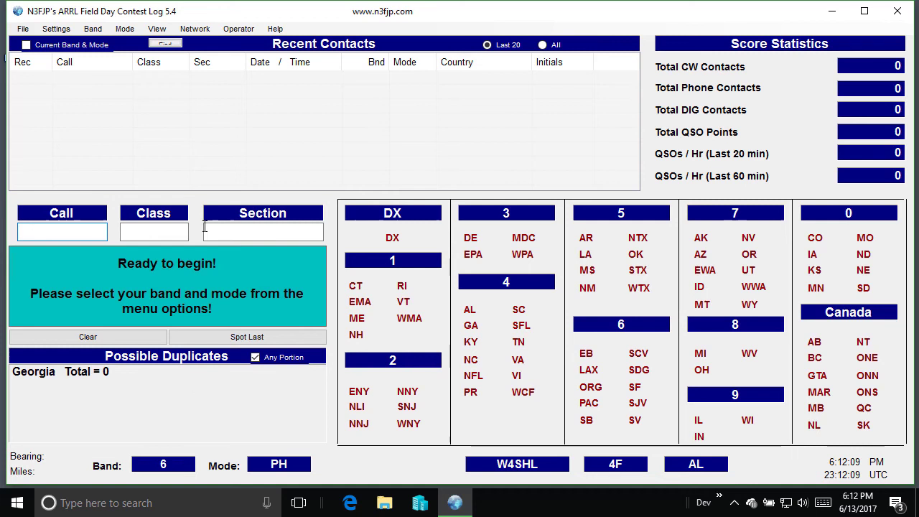
left_click(91, 30)
left_click(116, 75)
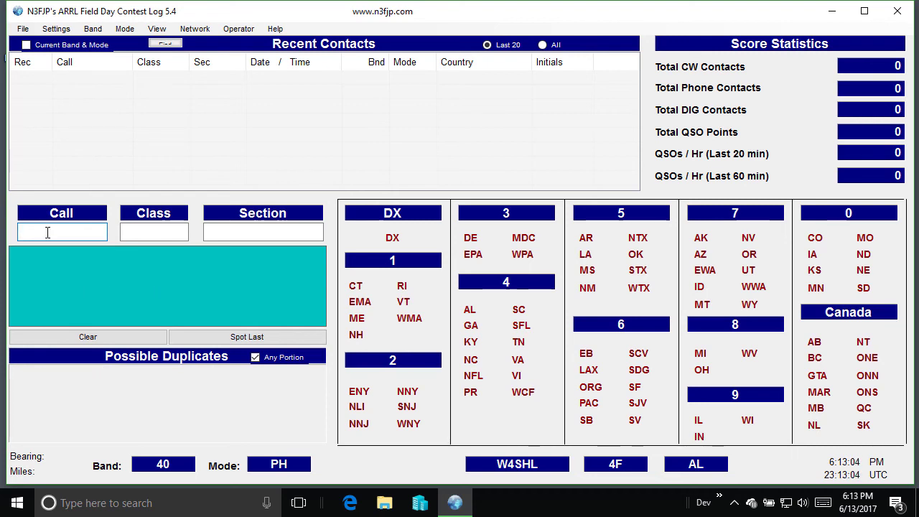
Log a contact on the current band and mode with the station's call sign, class 3F and section AK.
type("KG")
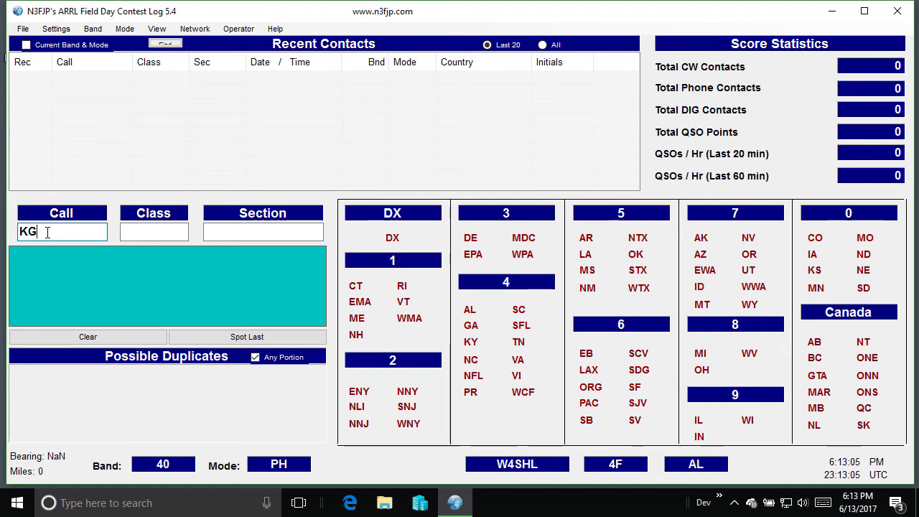
type("4FGN")
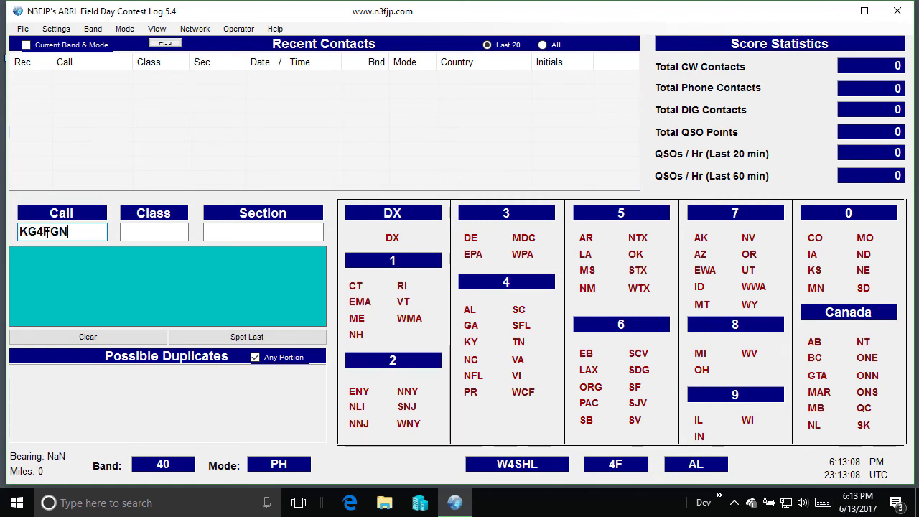
key("Tab")
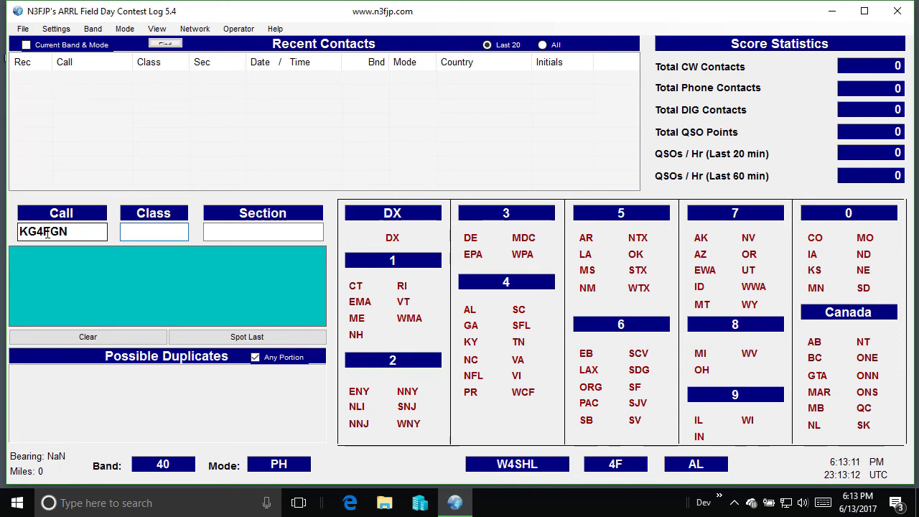
type("4")
key("BackSpace")
type("3F")
key("Tab")
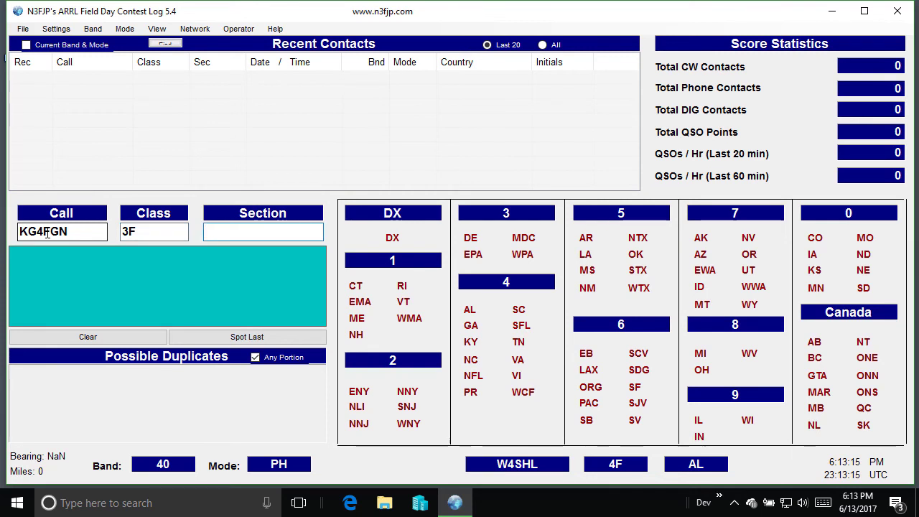
type("AK")
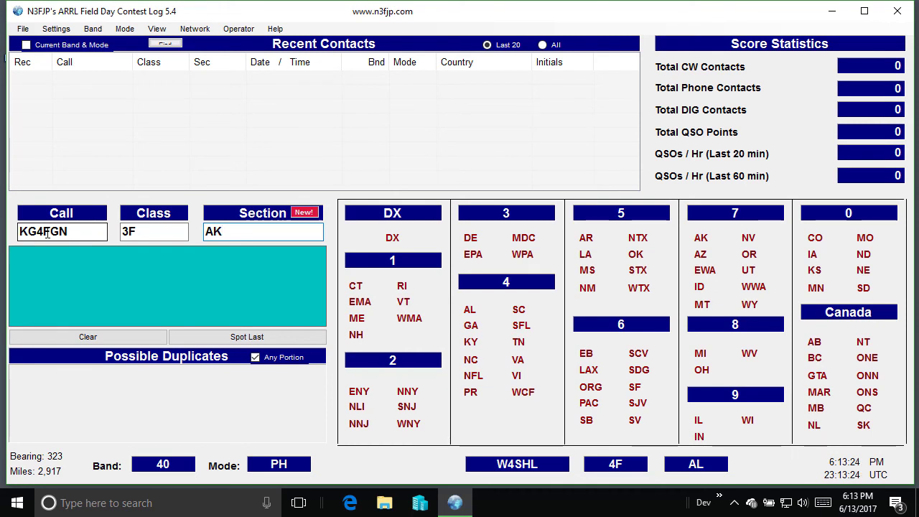
key("Return")
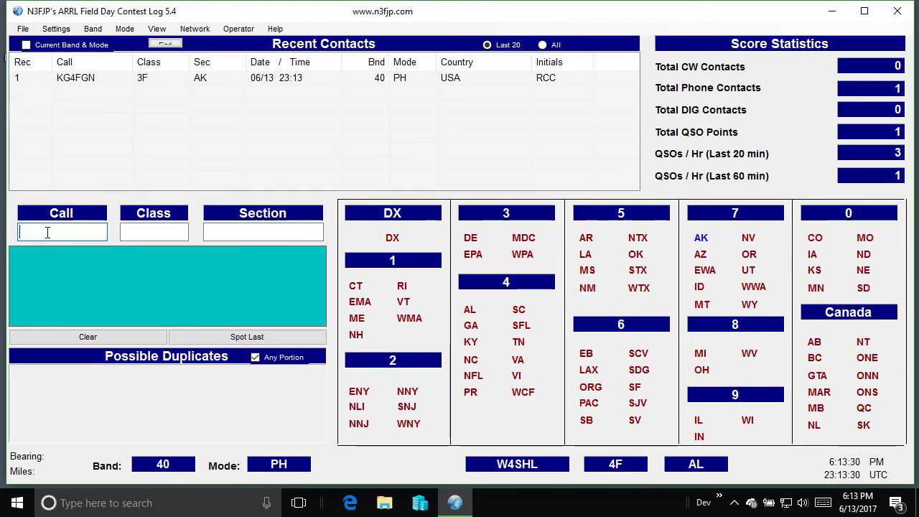
Enter the just-logged contact's call sign again to check it for a duplicate on band 40 in PH mode.
type("KG")
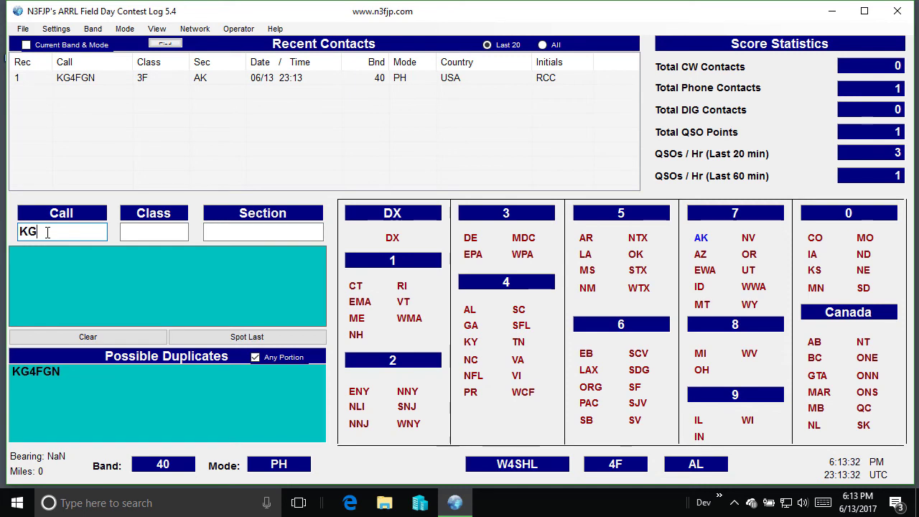
type("4FG")
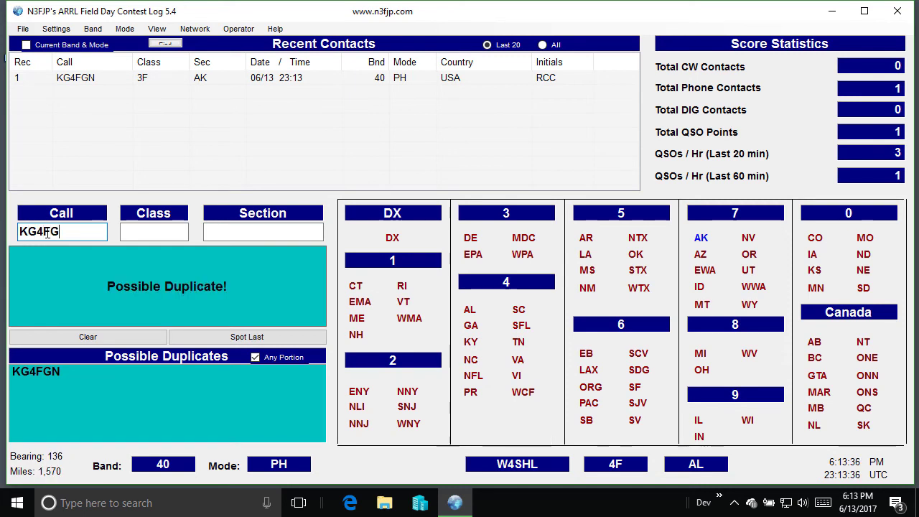
type("N")
key("Return")
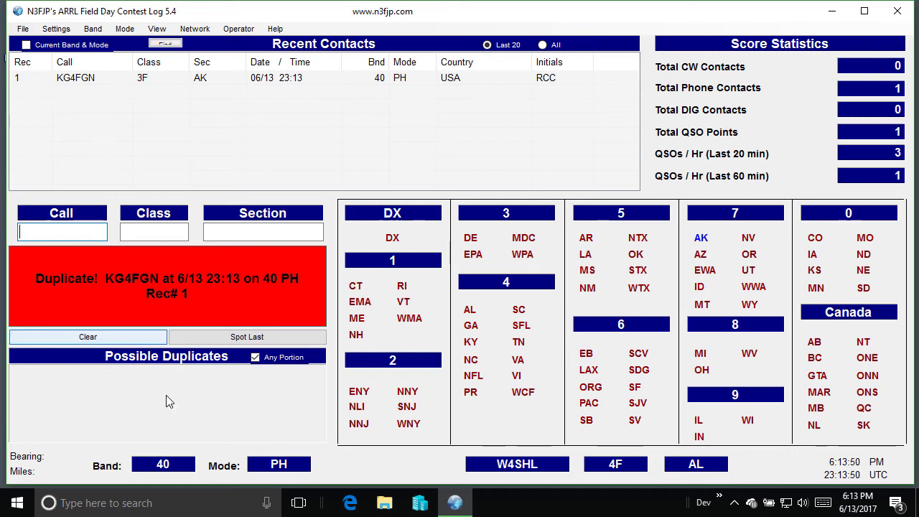
Set the logging mode to CW and log the same call sign on band 40 with class 3F and section AK.
left_click(287, 464)
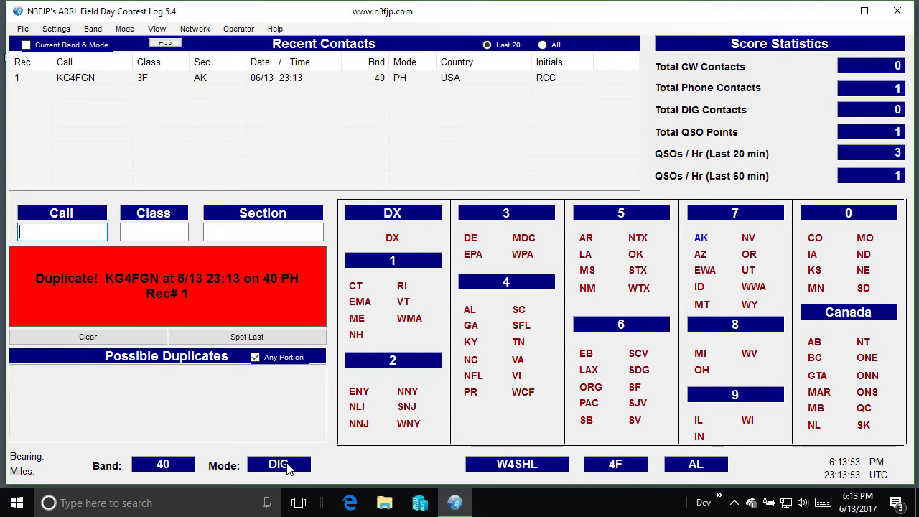
left_click(288, 465)
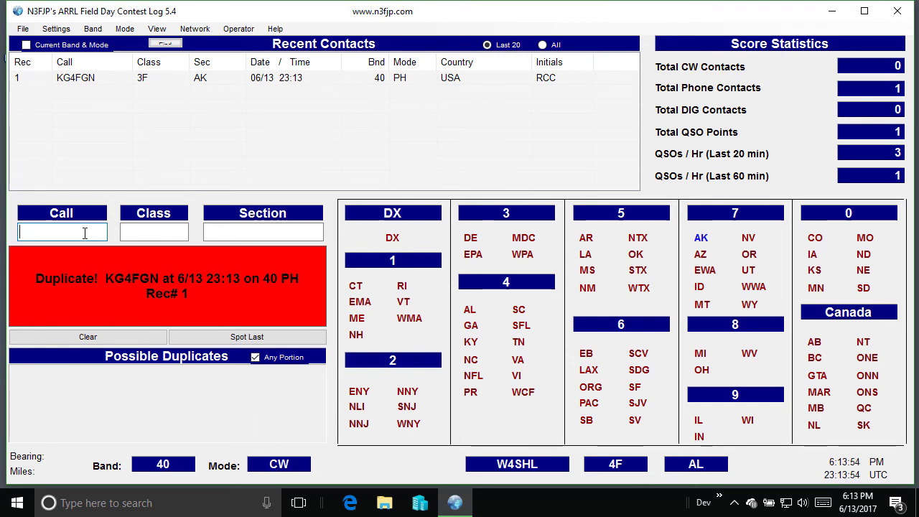
type("K")
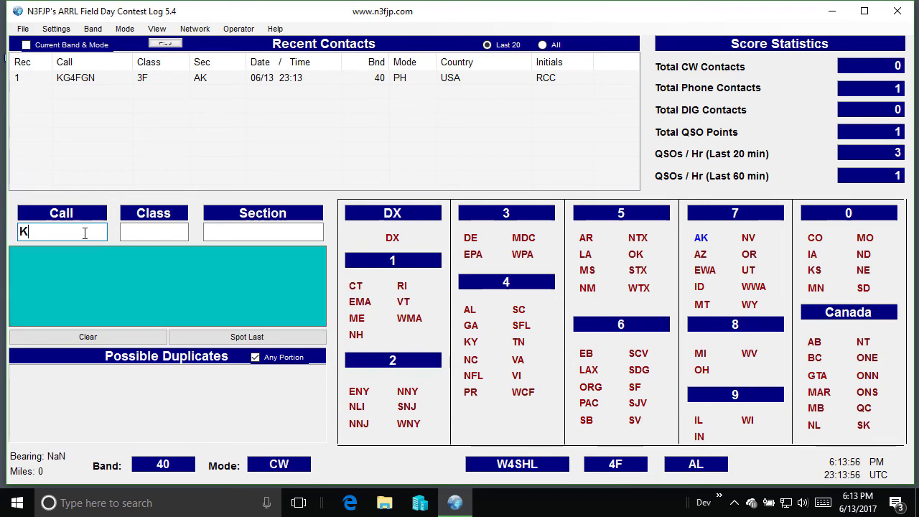
type("G4FGN")
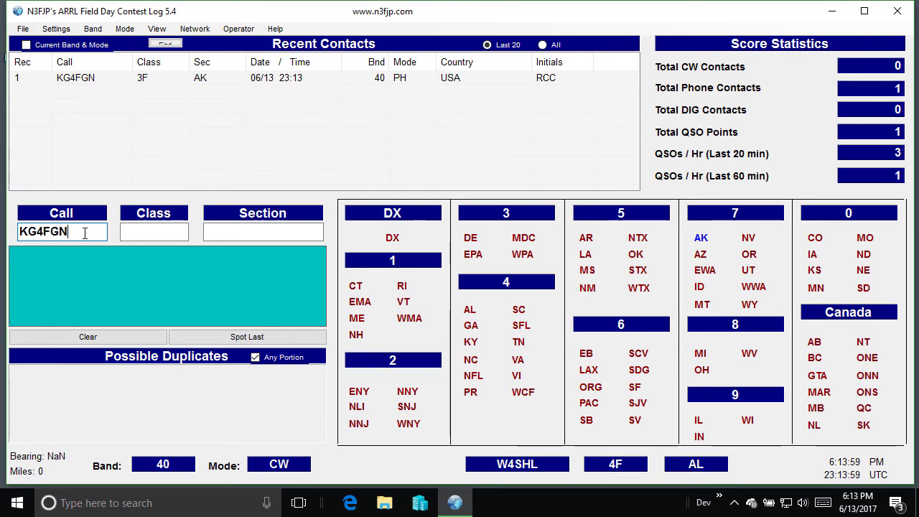
key("Tab")
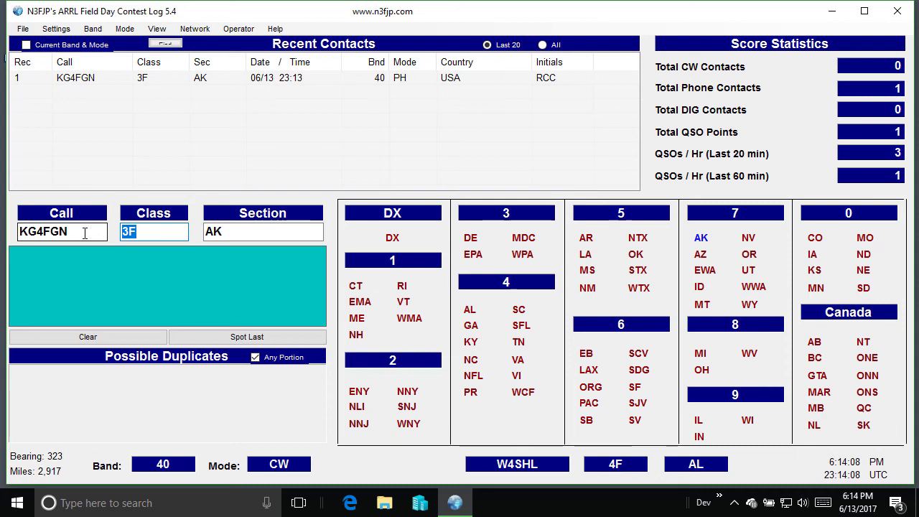
key("Return")
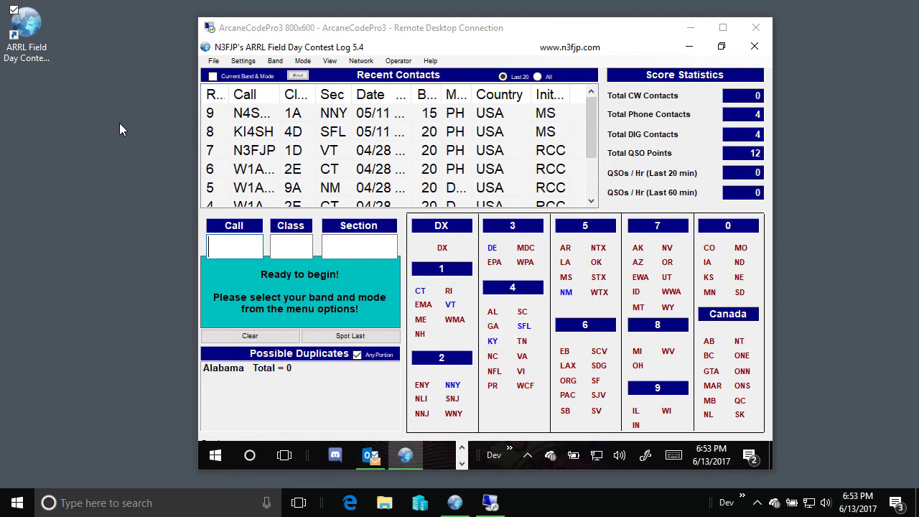
Configure the network status display with ArcaneCodePro3 as the server and Status / Chat Functions enabled, and close it.
left_click(361, 61)
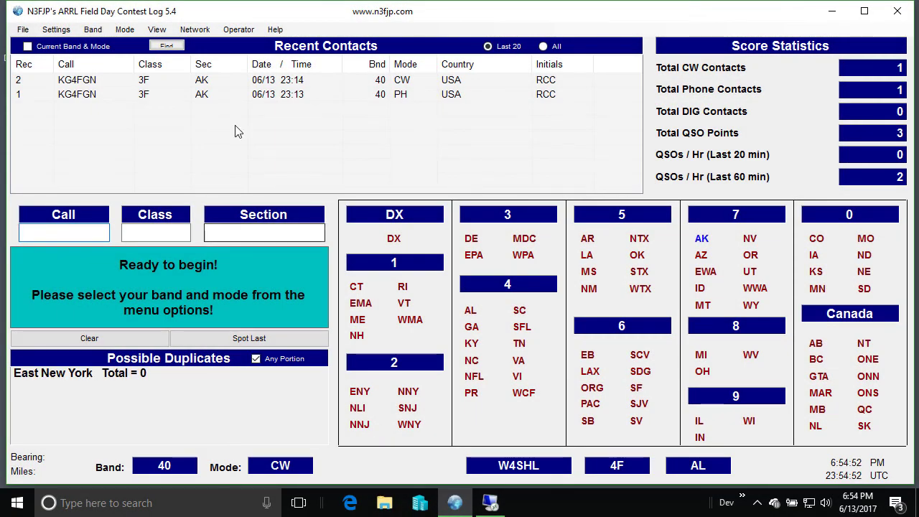
left_click(195, 31)
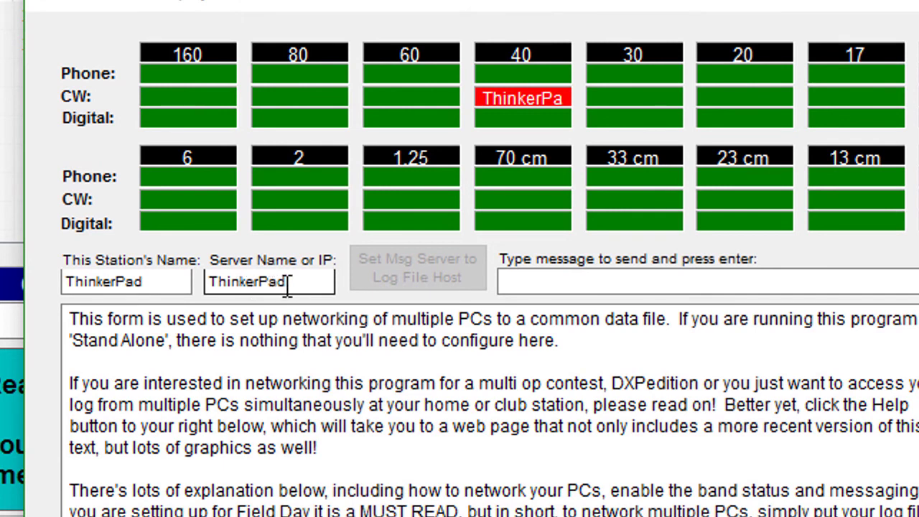
left_click_drag(291, 282, 205, 284)
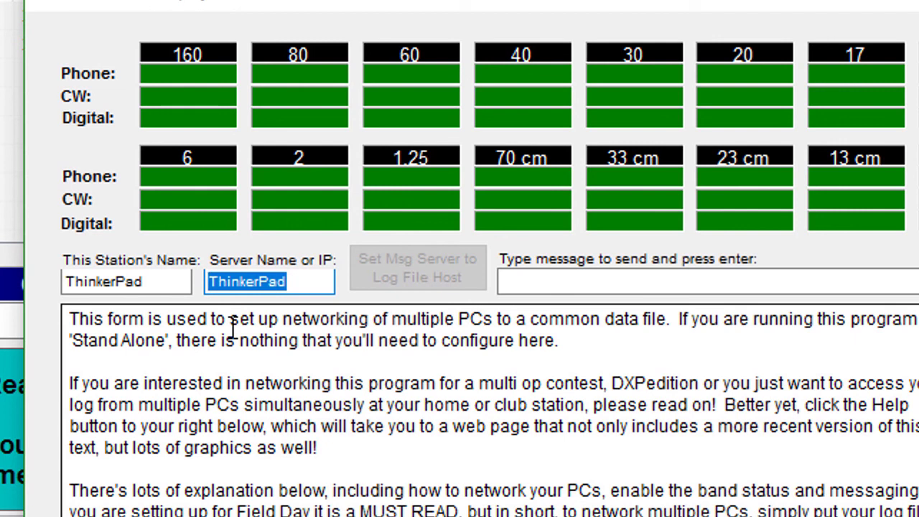
type("ArcaneCodeP")
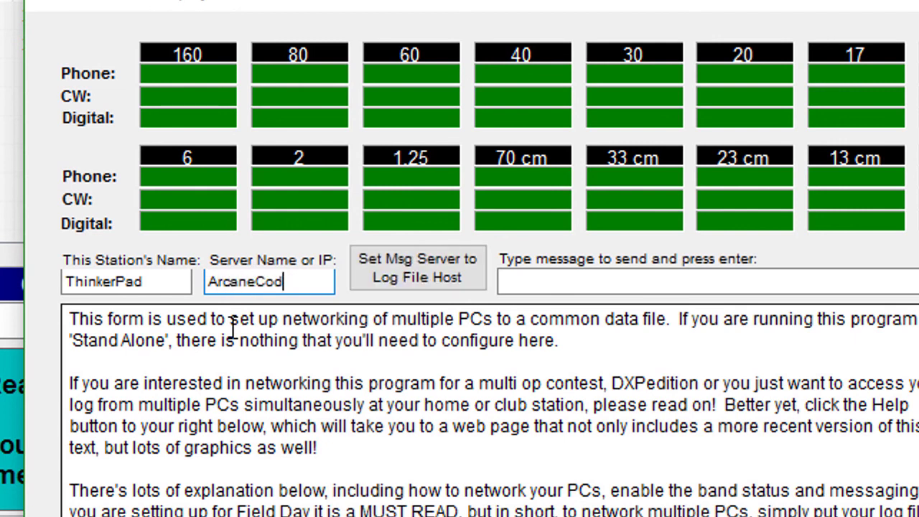
type("ro3")
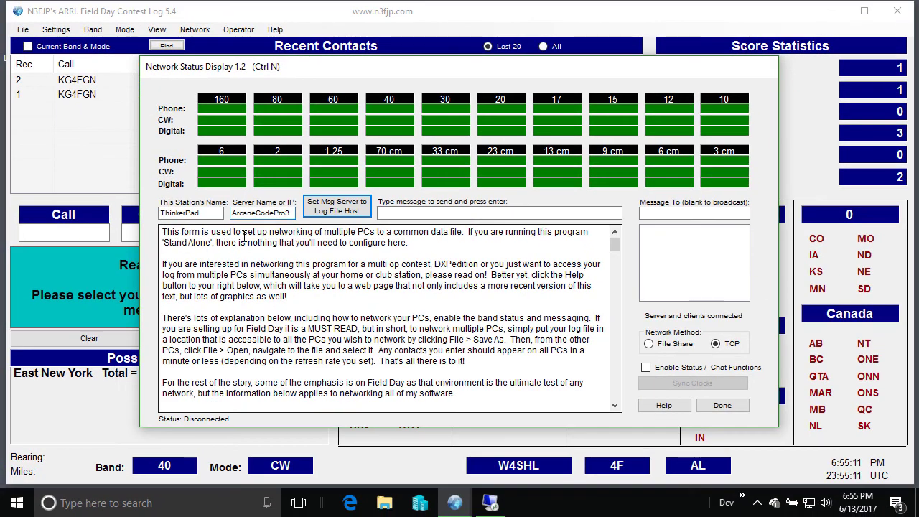
key("Tab")
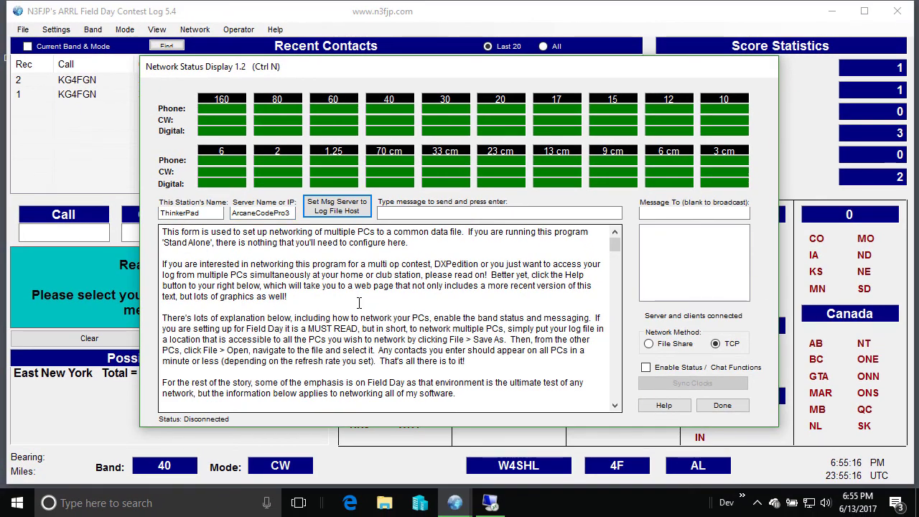
left_click(646, 368)
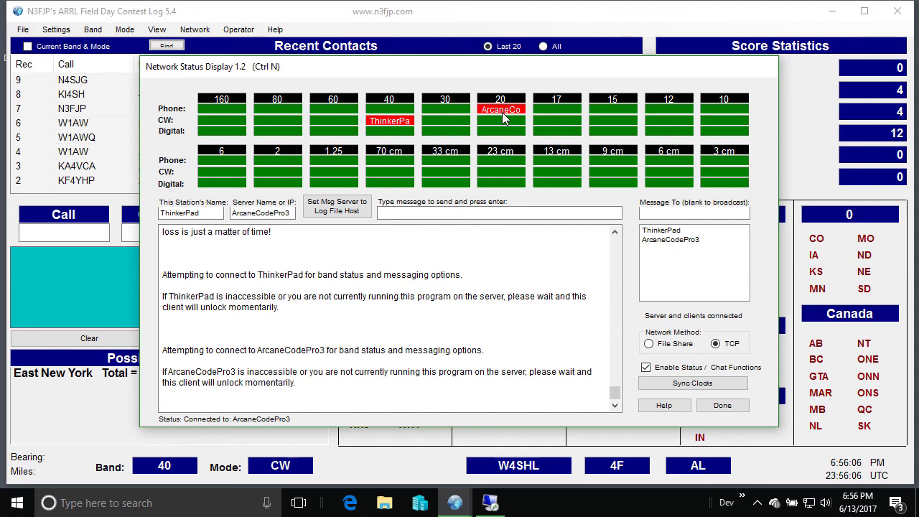
left_click(721, 405)
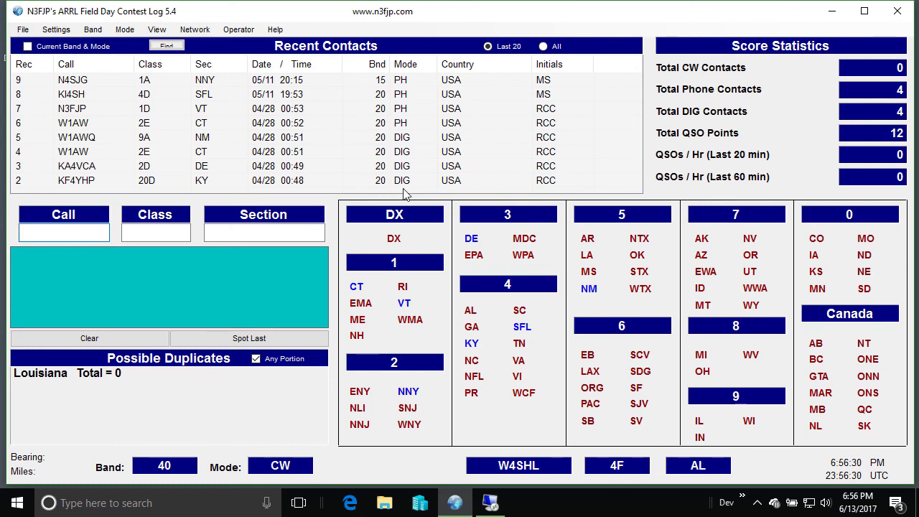
Switch to the ArcaneCodePro3 remote session, close its network status display and log a contact with its call sign, class 3D and section ME.
left_click(490, 502)
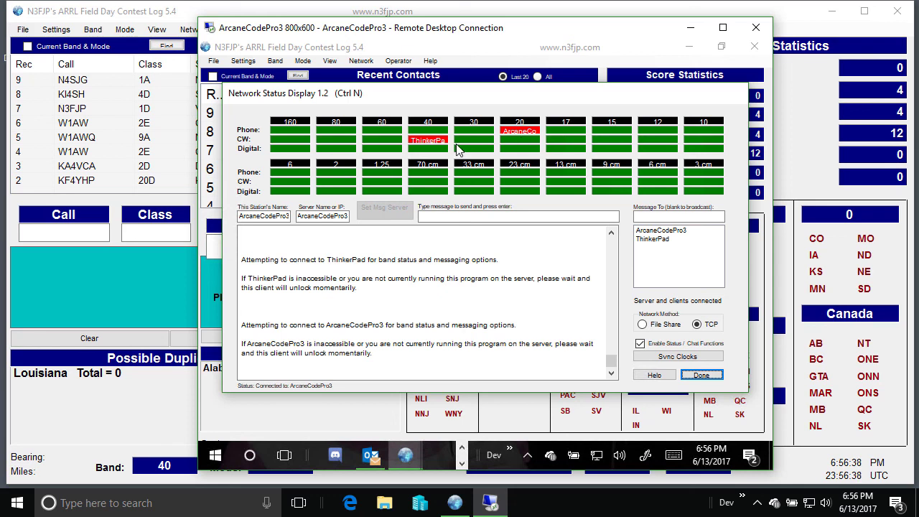
left_click(699, 375)
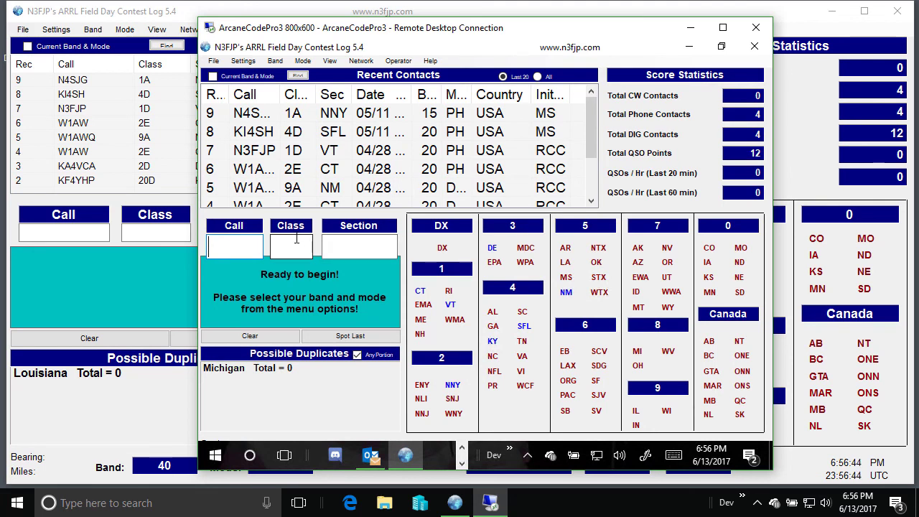
type("K")
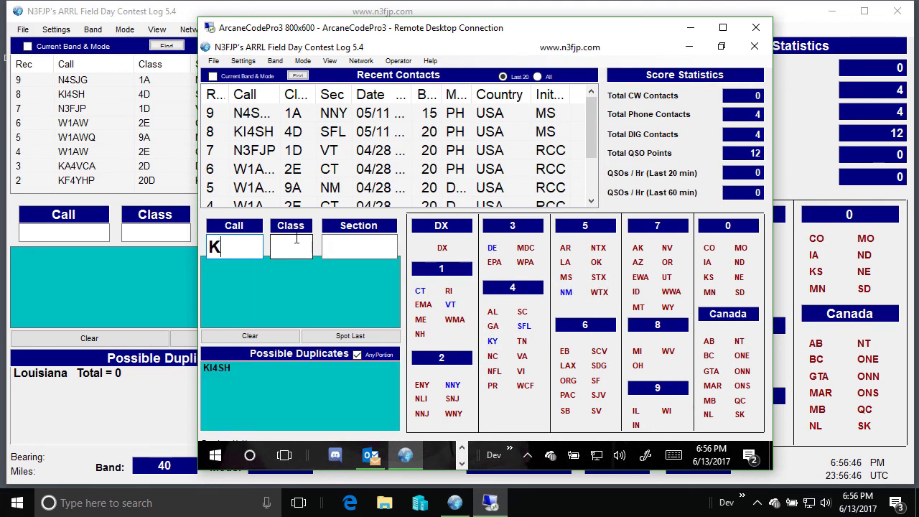
type("F3")
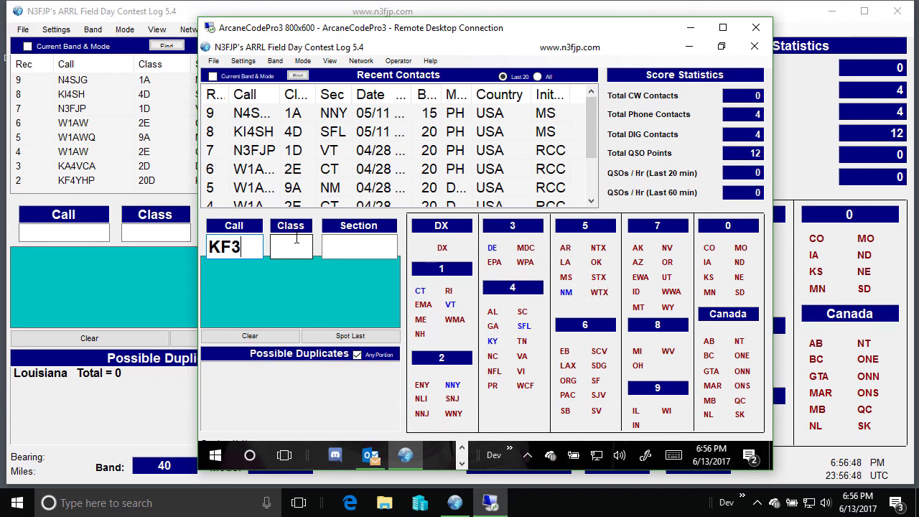
type("JLA")
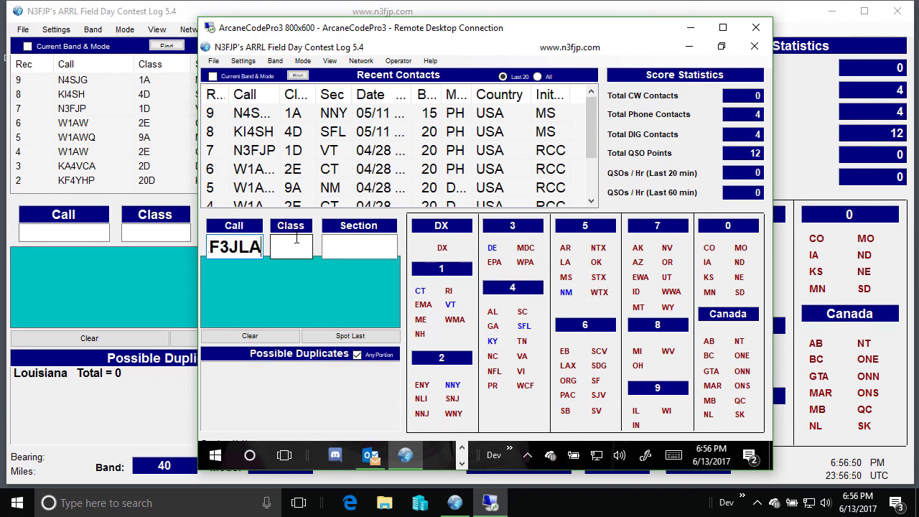
key("Tab")
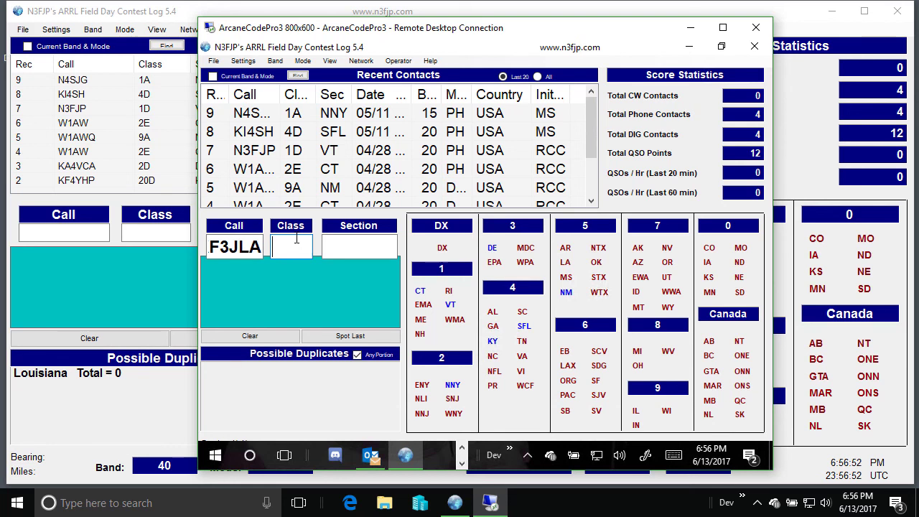
type("3D")
key("Tab")
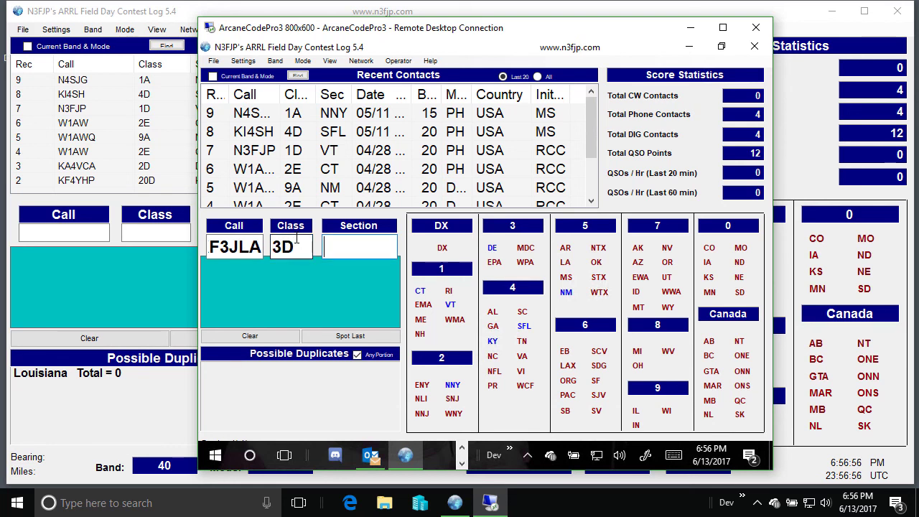
type("ME")
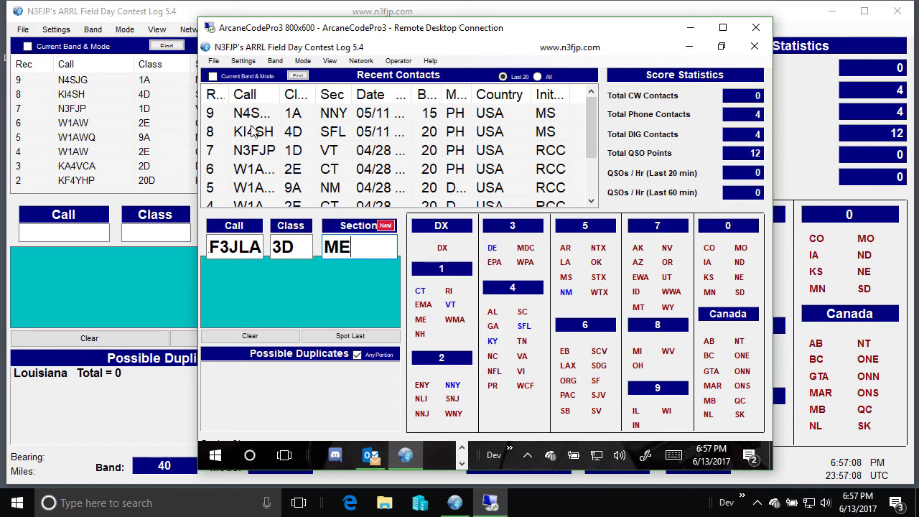
key("Return")
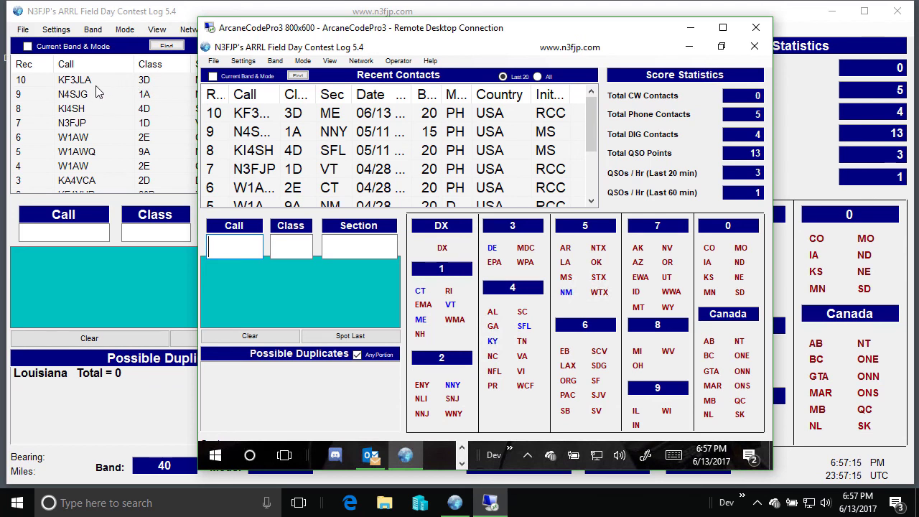
Switch to the local contest log and log a contact with its call sign, class 2A and section RI.
left_click(91, 13)
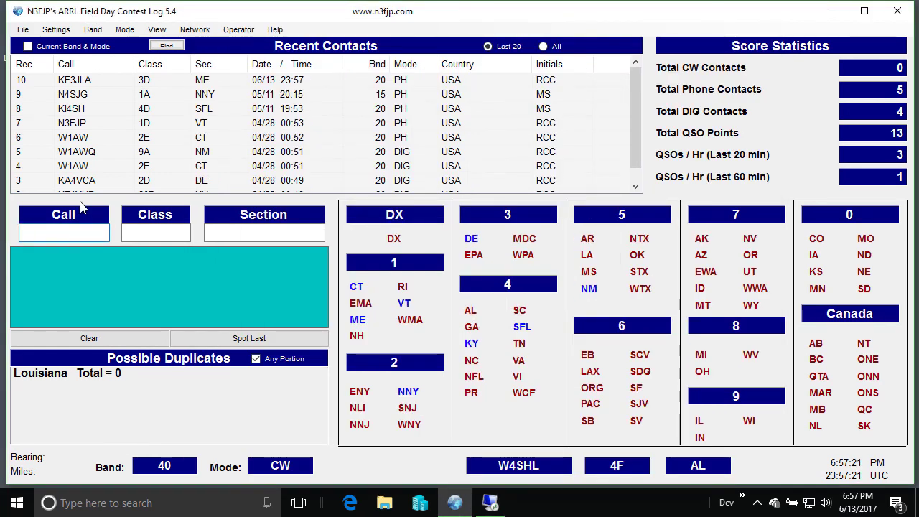
type("KG4FGN")
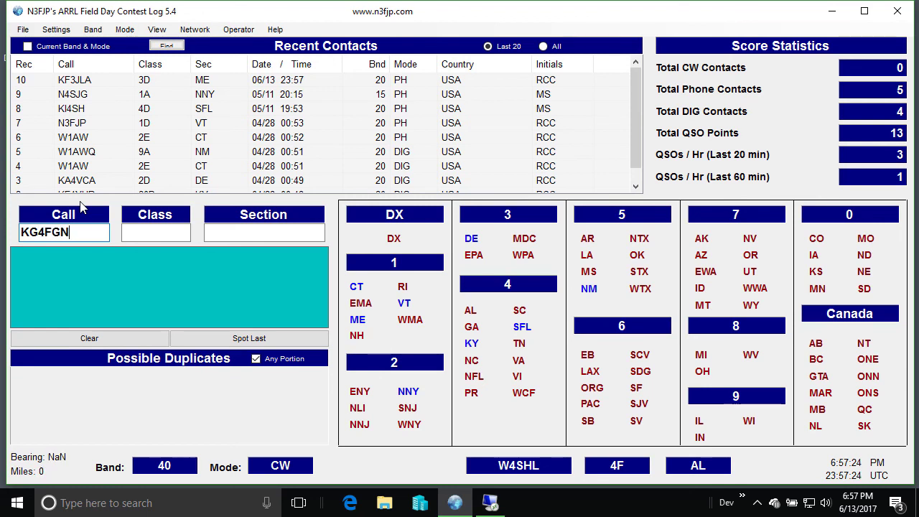
key("Tab")
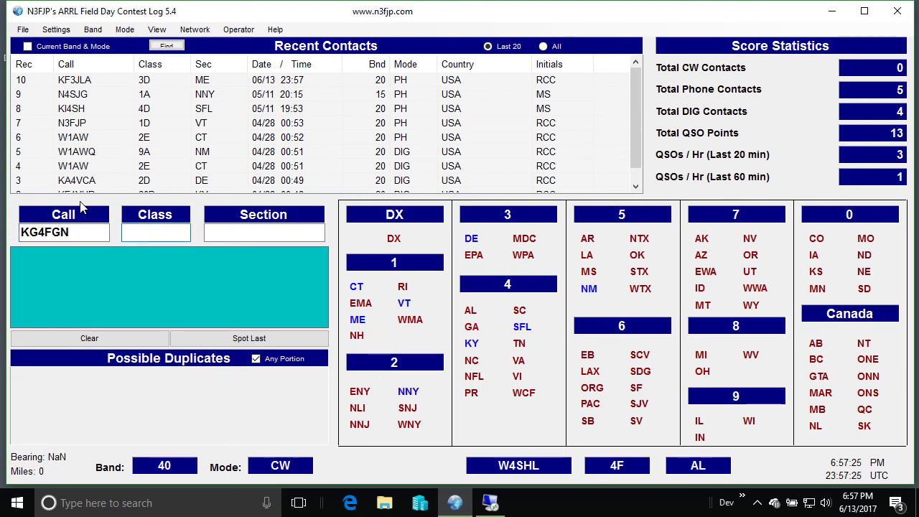
type("2A")
key("Tab")
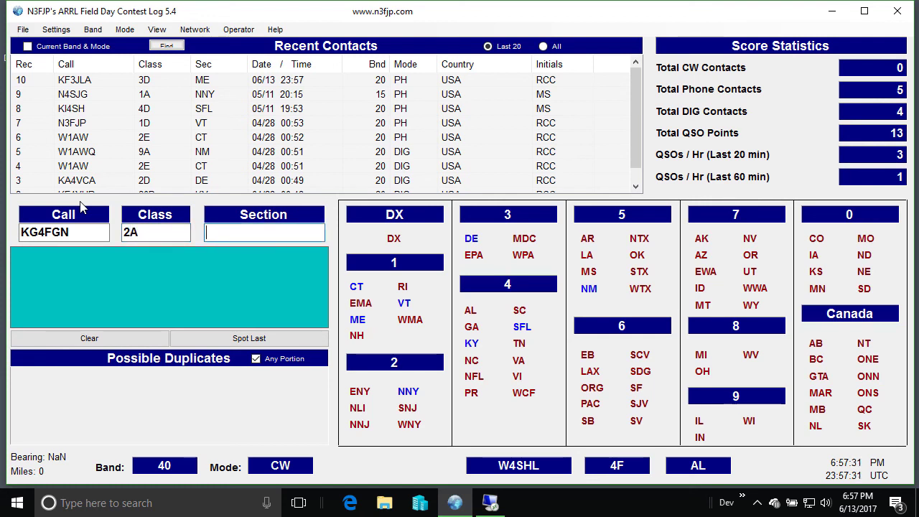
type("RI")
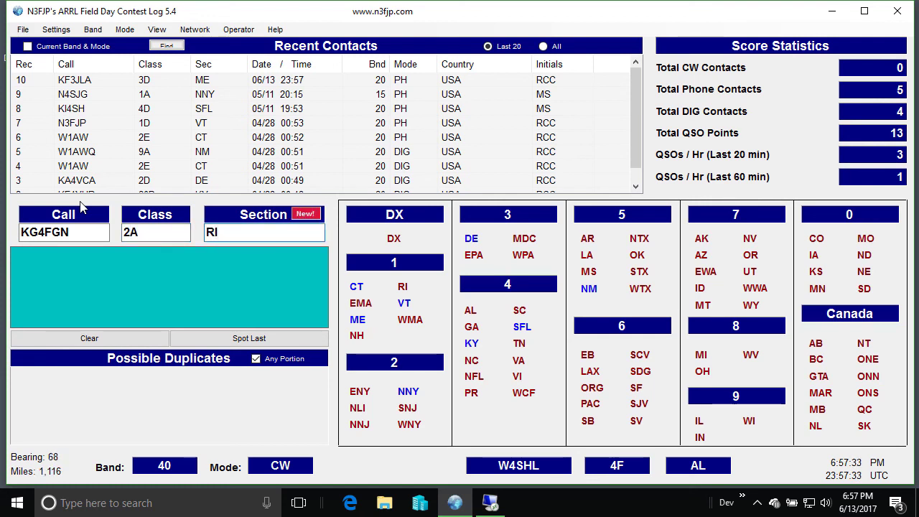
key("Return")
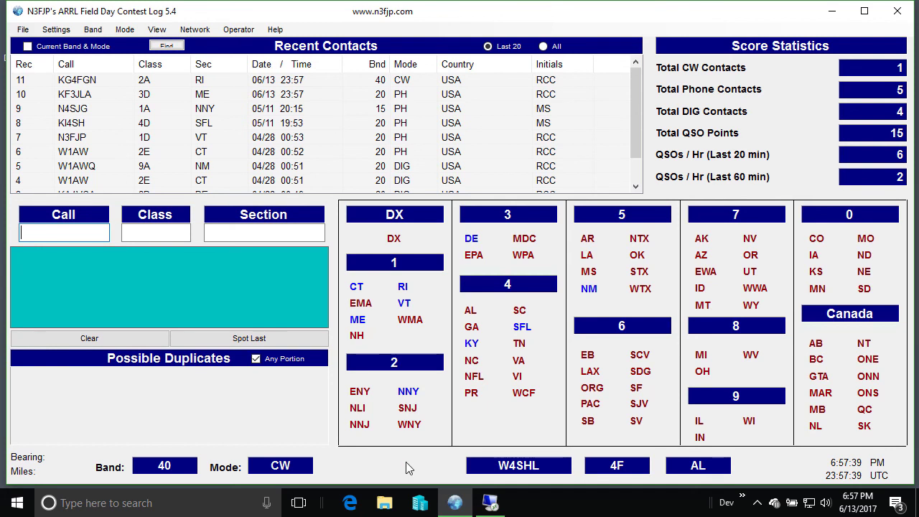
Switch to the ArcaneCodePro3 remote session and widen the Call column of its recent contacts to show full call signs.
left_click(495, 505)
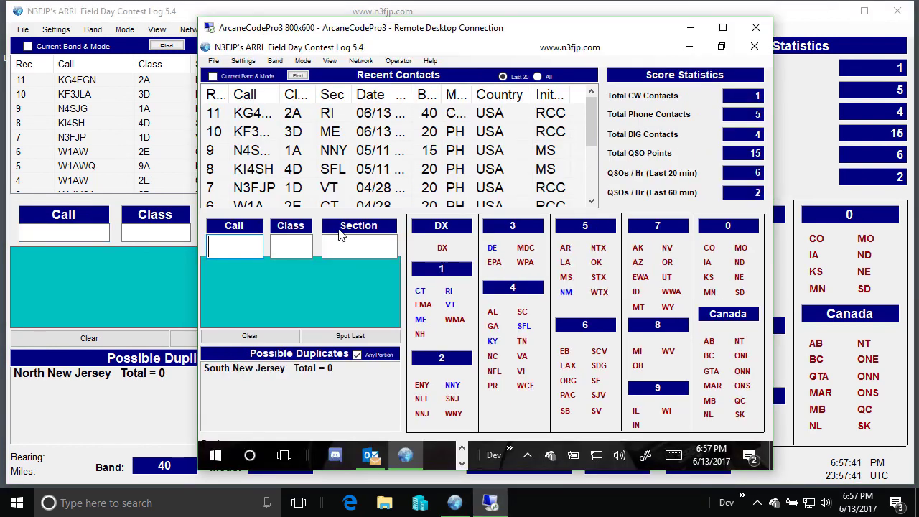
left_click_drag(281, 94, 322, 99)
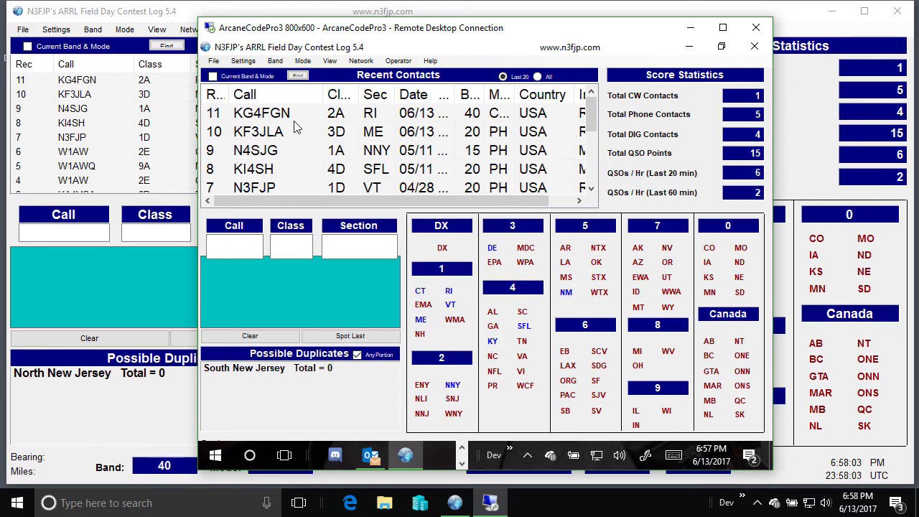
Broadcast the message "Dinner Time!" to all stations from the remote session's network status display.
left_click(361, 61)
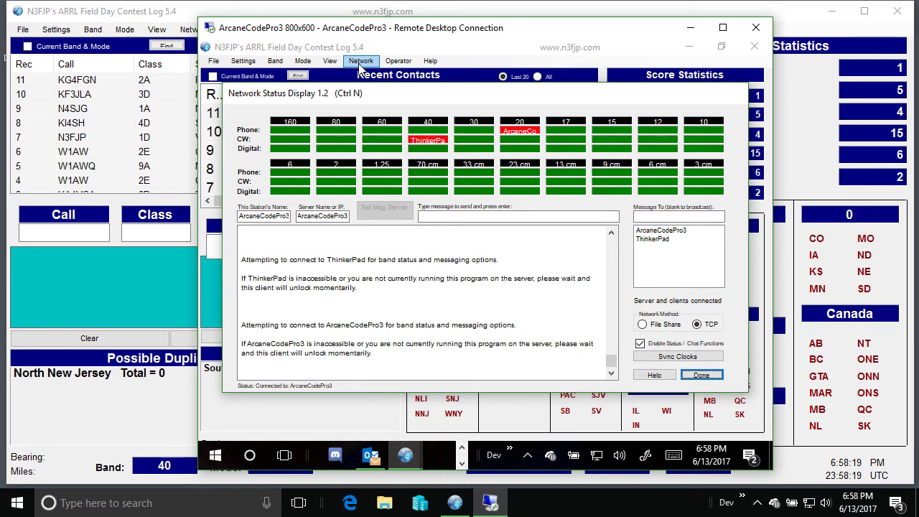
left_click(465, 216)
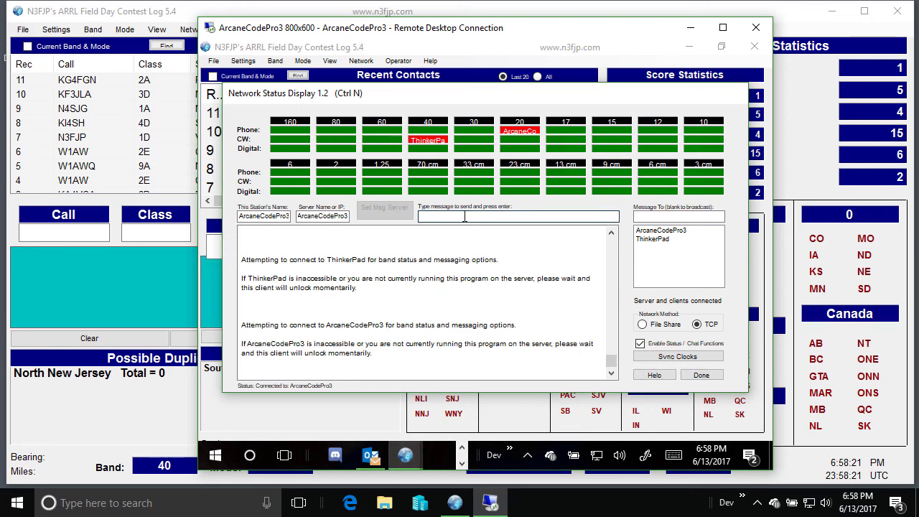
type("D")
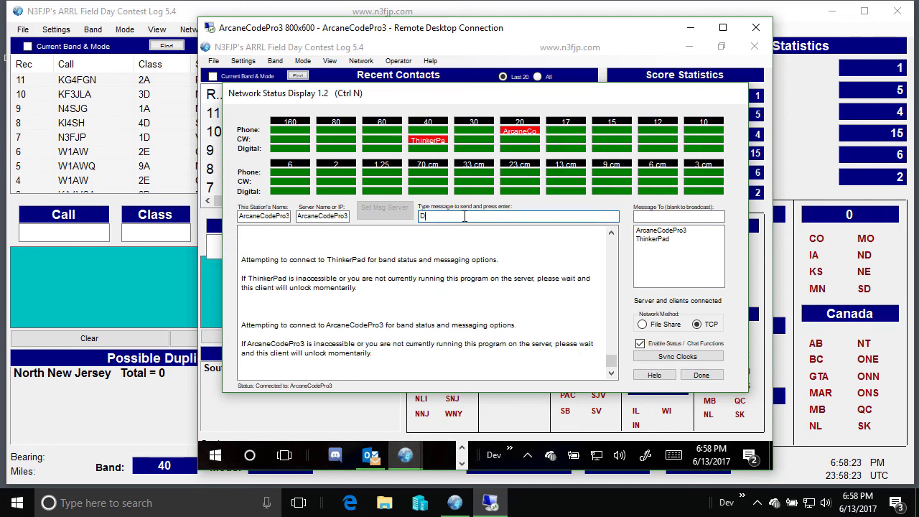
type("inner Time!")
key("Return")
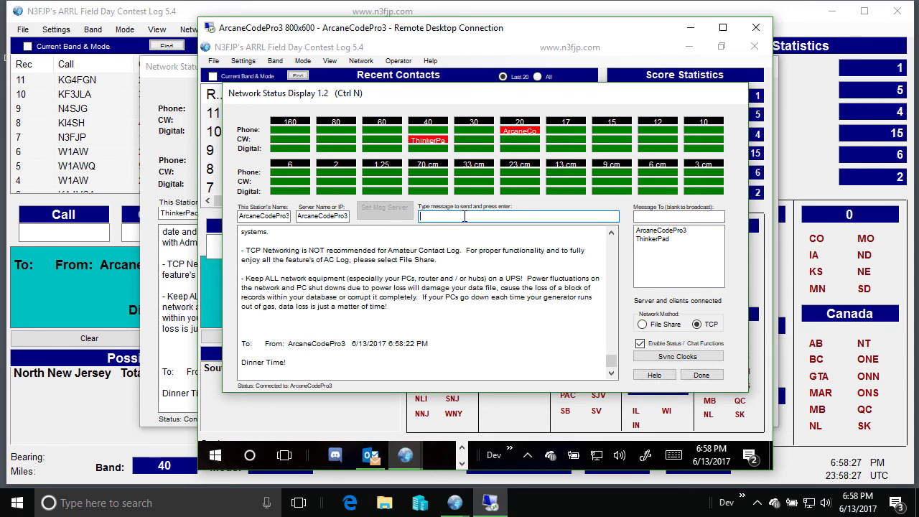
Bring the local computer's network status display forward, close it and return to the local contest log.
left_click(180, 72)
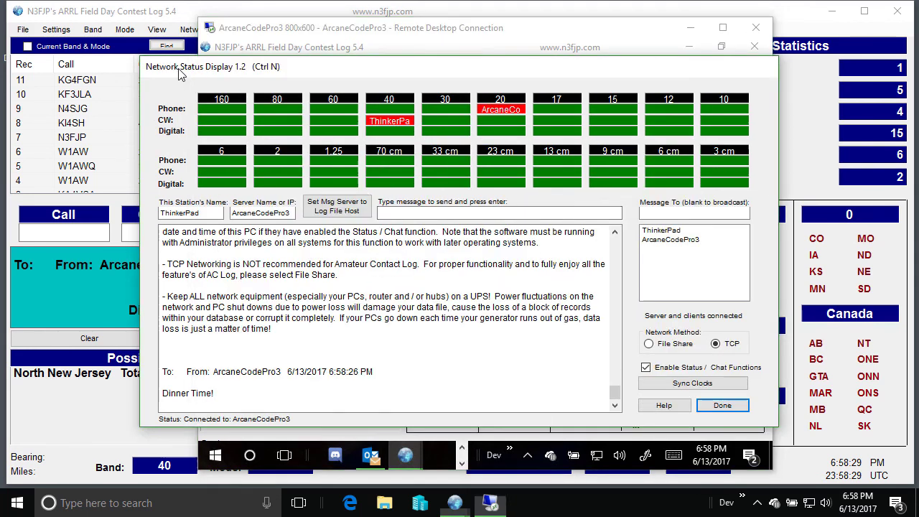
left_click(722, 404)
left_click(101, 15)
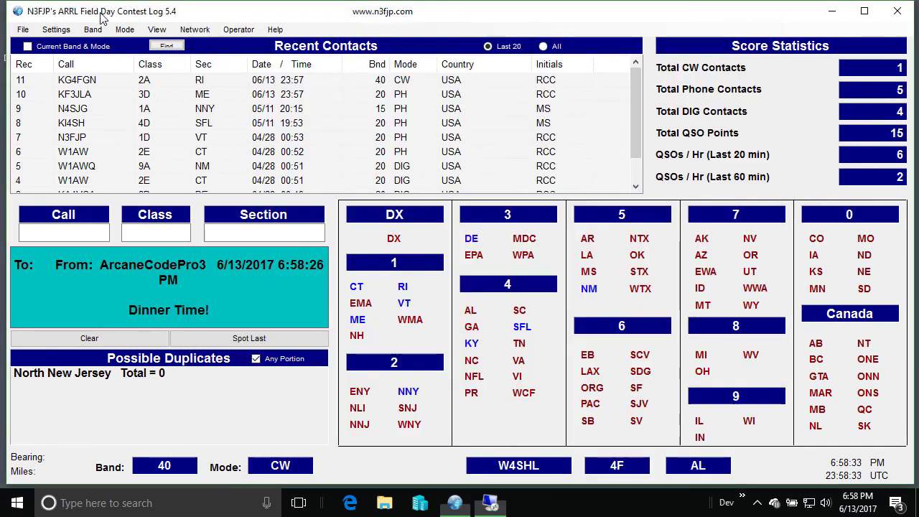